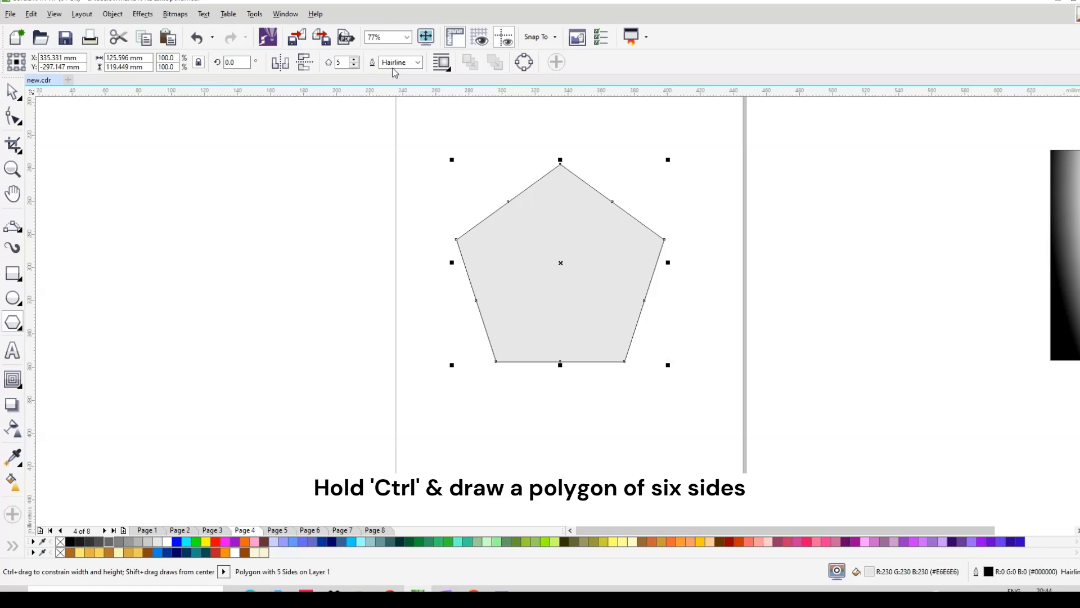
Step: Raise the polygon to 6 sides and delete its extra mid-edge nodes with the Shape tool
click(355, 58)
click(12, 117)
drag(489, 180, 545, 225)
key(Delete)
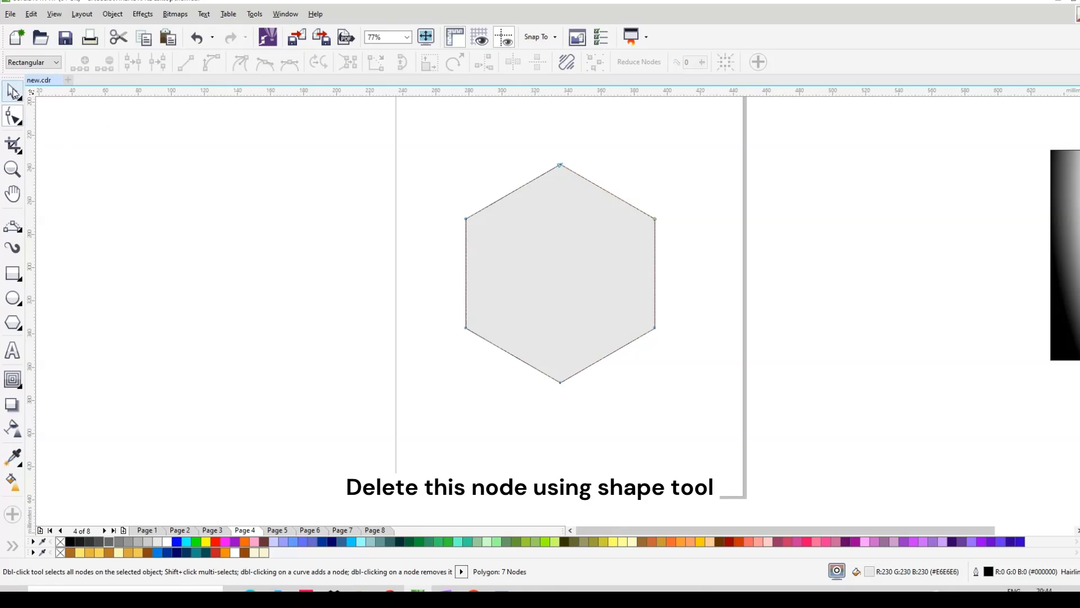
click(13, 91)
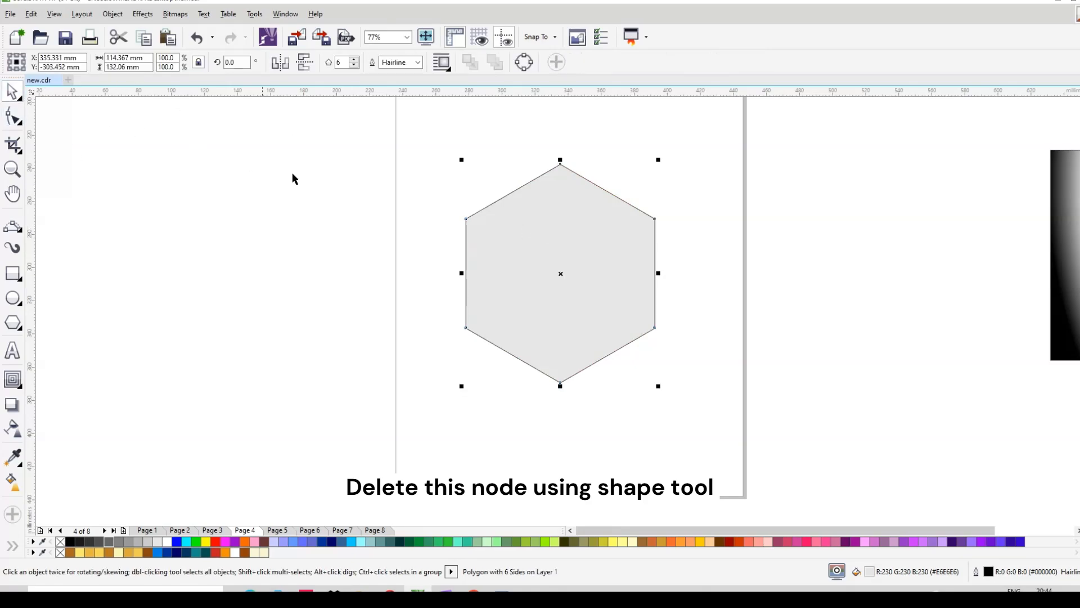
Step: Scale the hexagon proportionally to 100 mm wide
double_click(146, 57)
text(100)
key(Return)
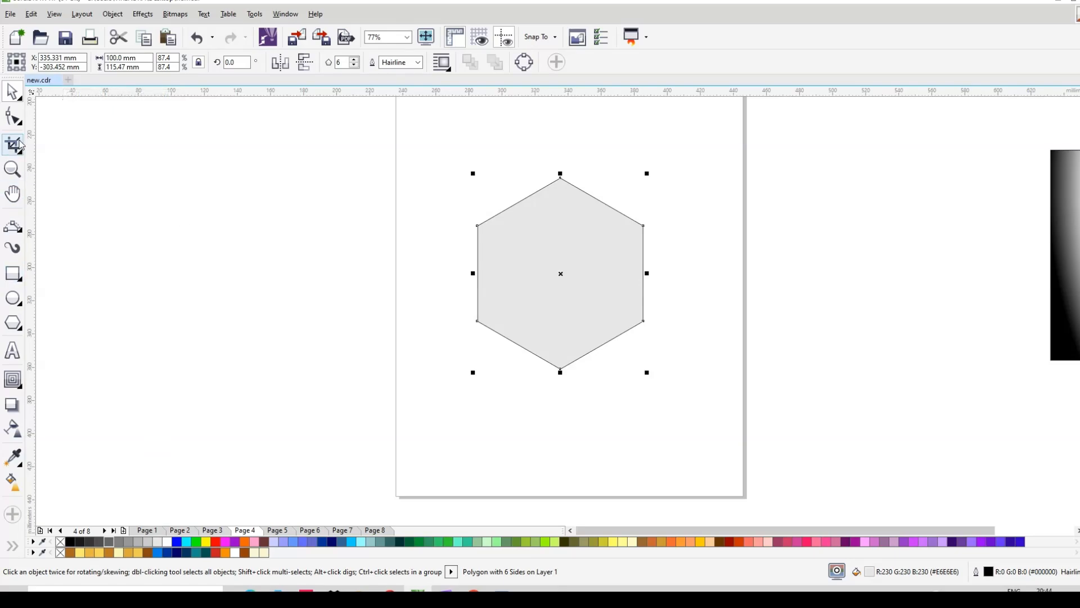
Step: Convert the hexagon to curves (Ctrl+Q) and select its bottom-left and bottom-right corner nodes
key(F10)
drag(563, 182, 581, 192)
drag(453, 288, 496, 339)
drag(675, 305, 607, 359)
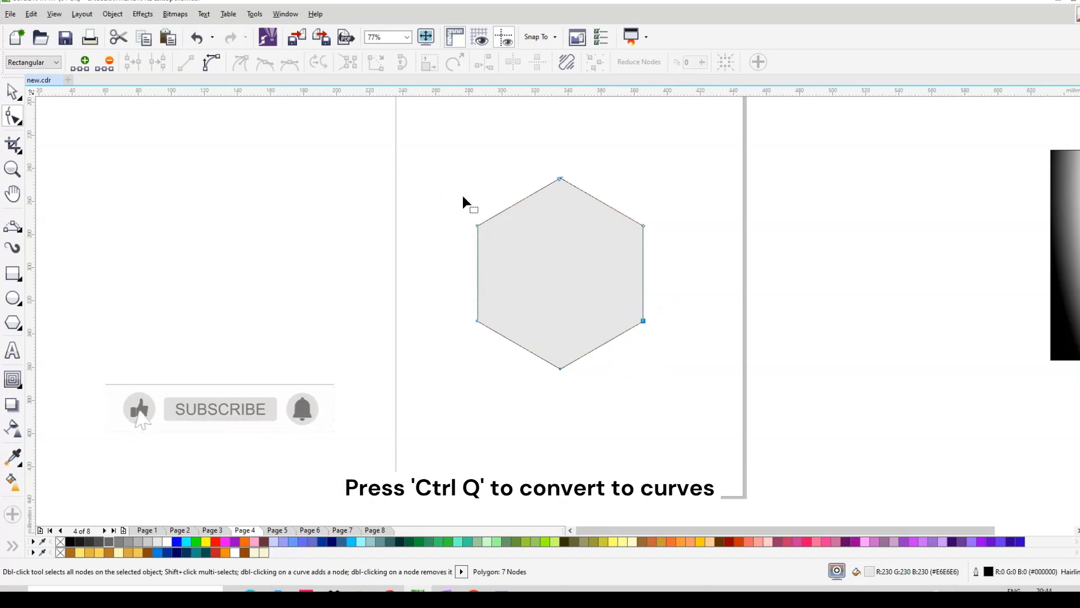
click(516, 227)
key(ctrl+q)
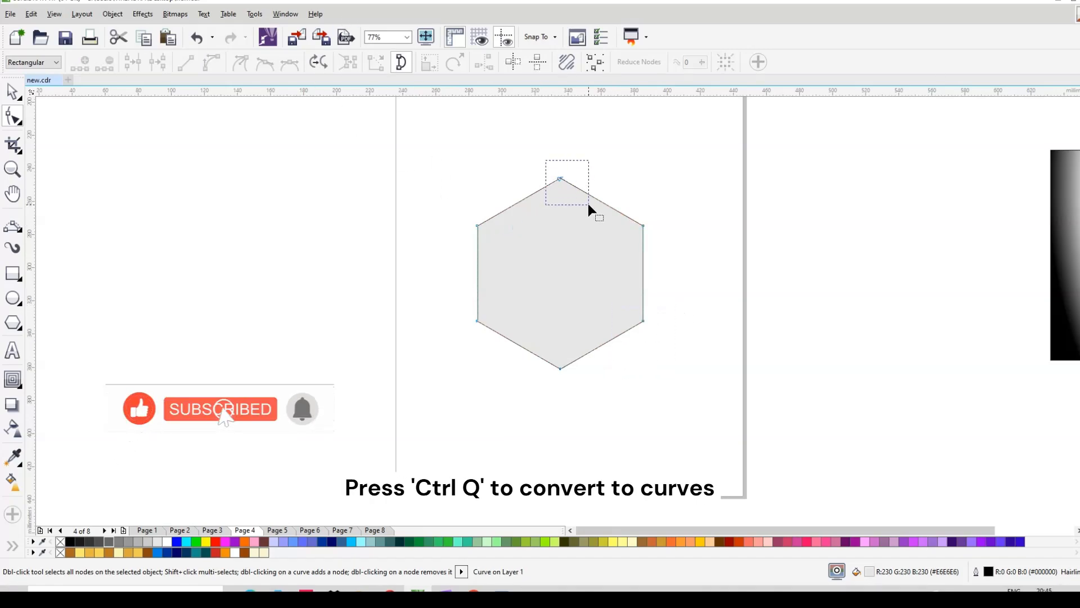
drag(462, 280, 510, 356)
drag(669, 315, 615, 360)
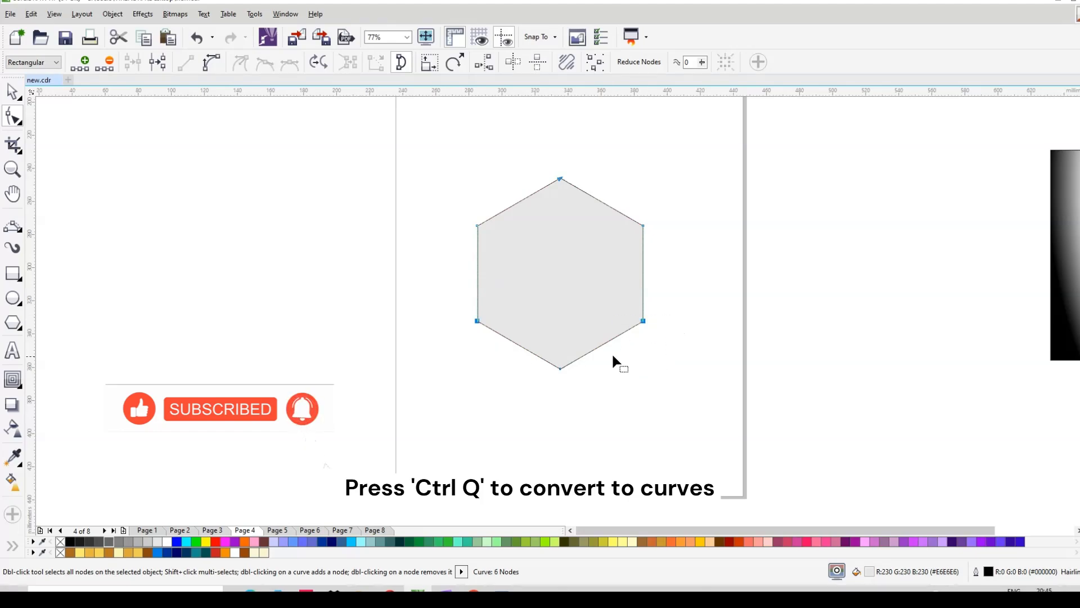
Step: Apply a 90 mm fillet to the selected corners from the Fillet/Scallop/Chamfer docker
click(286, 13)
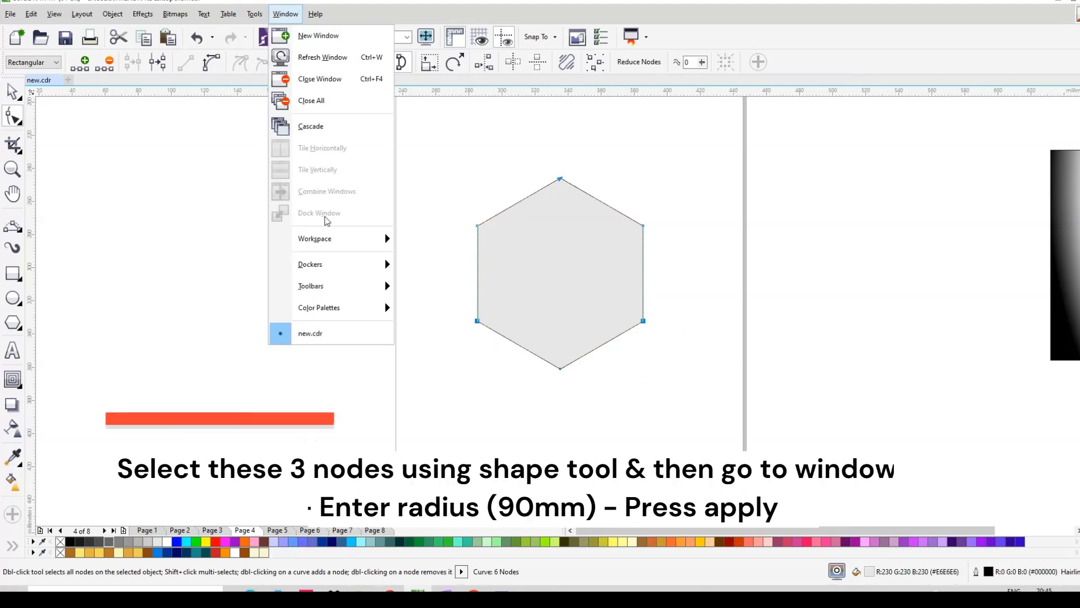
mouse_move(330, 266)
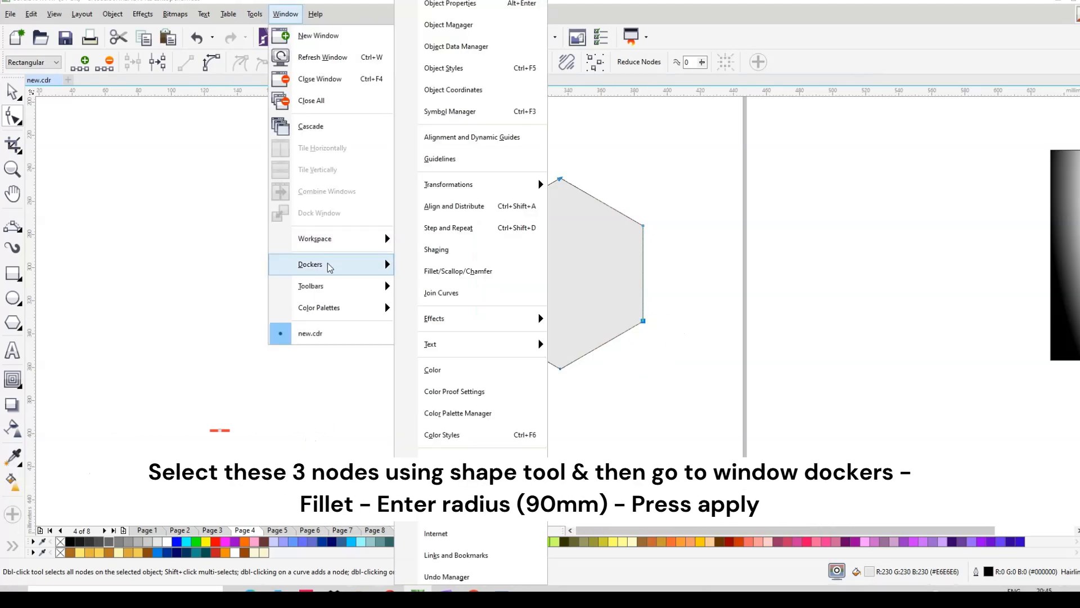
click(467, 275)
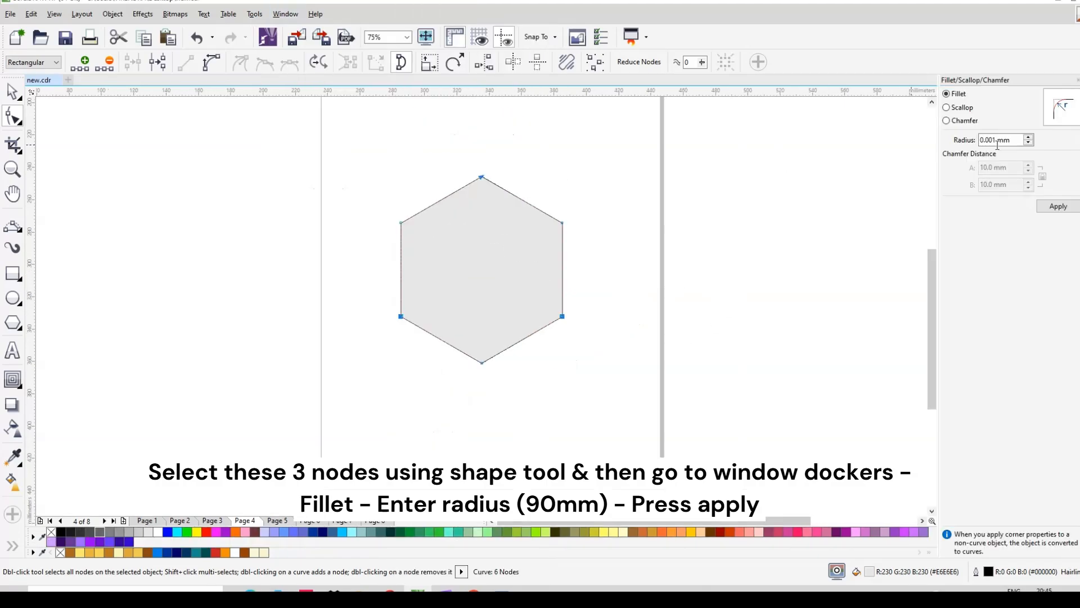
click(1018, 140)
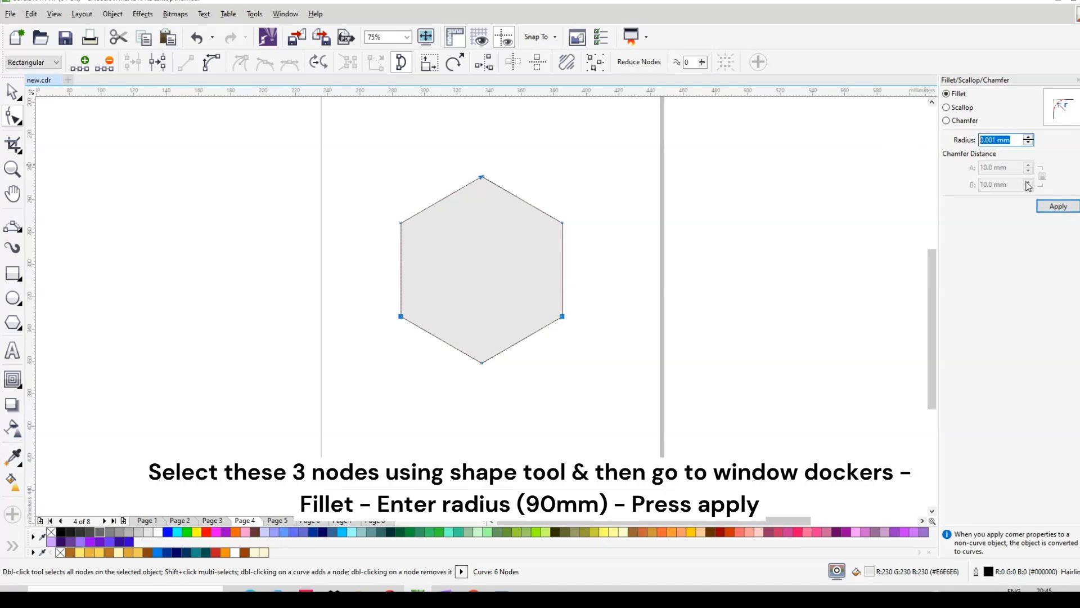
text(90)
click(968, 108)
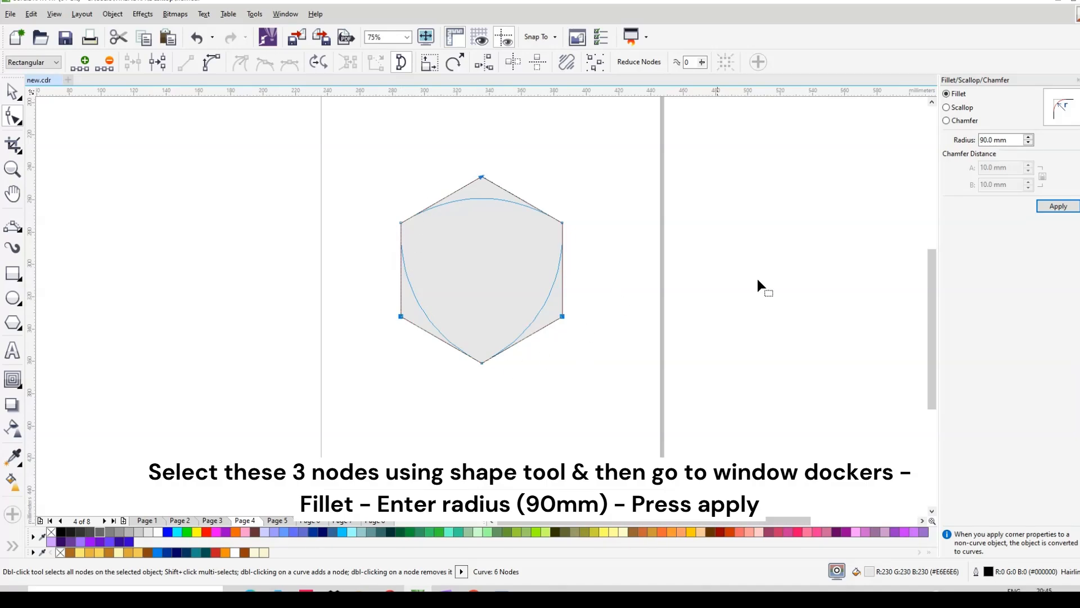
click(1060, 207)
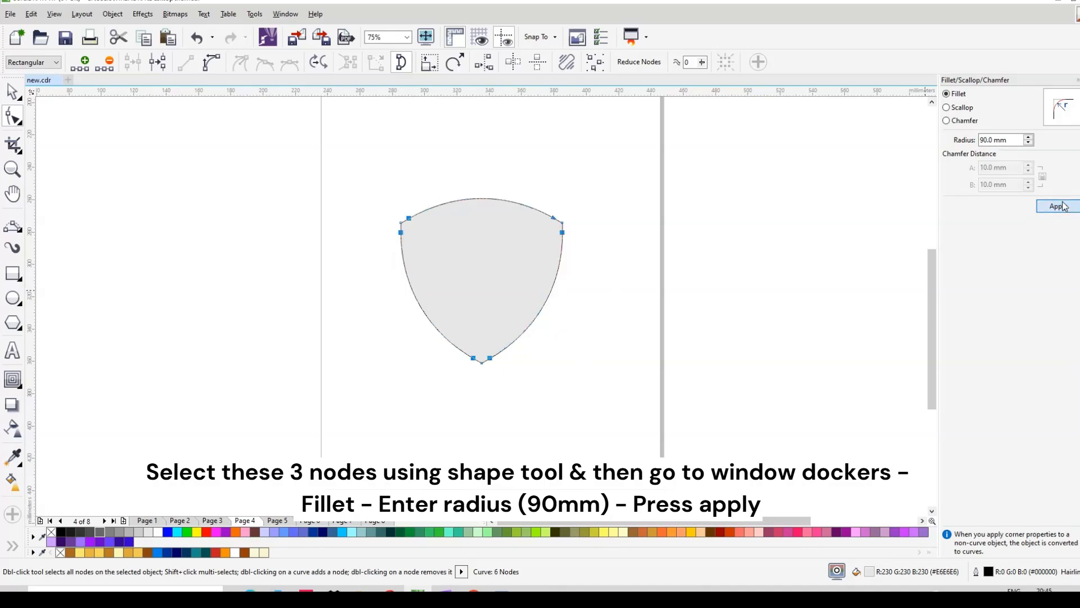
click(12, 91)
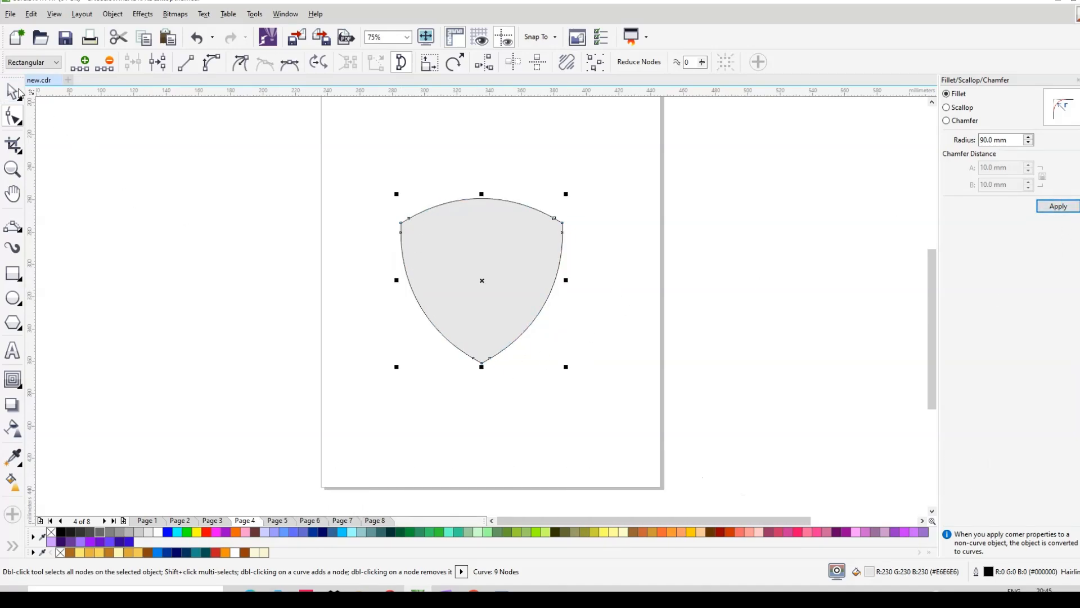
key(space)
Step: Remove the shield's fill and add a 1-step inside contour at a 30 mm offset
click(52, 531)
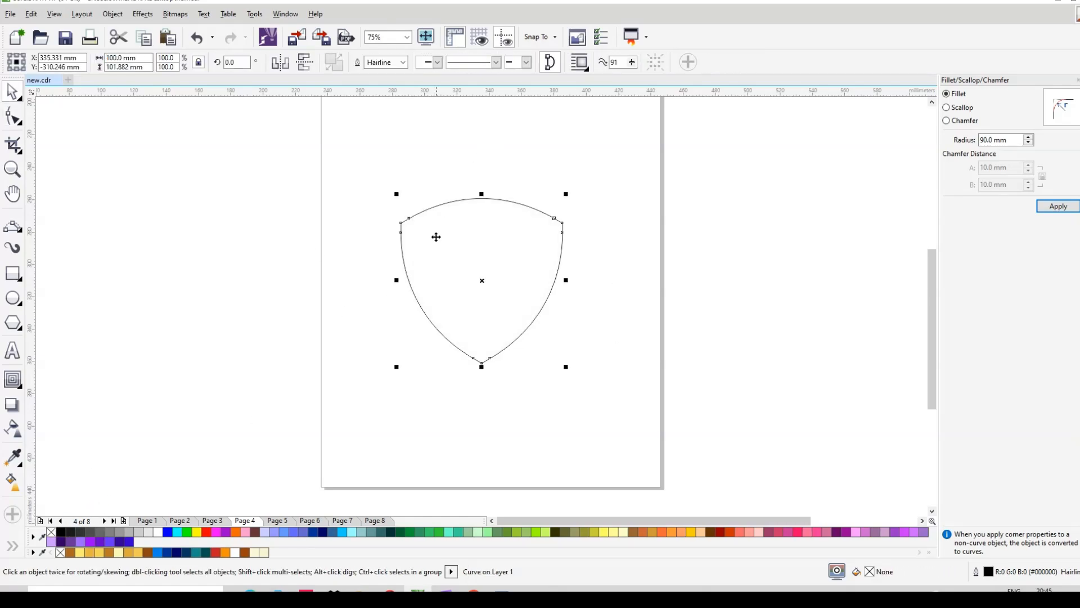
click(21, 379)
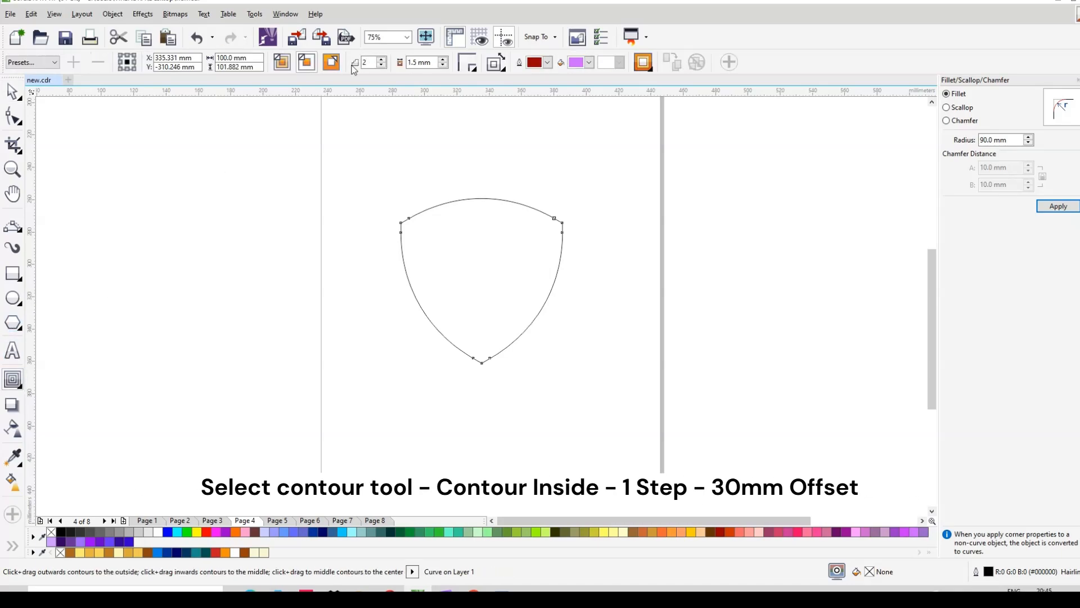
click(382, 66)
click(382, 65)
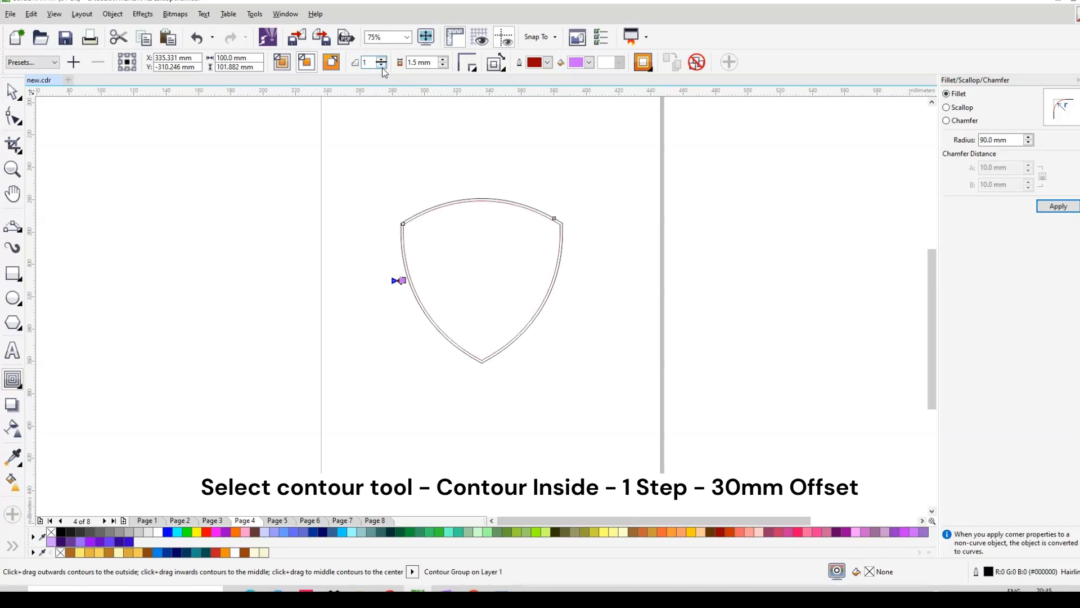
key(Tab)
text(3)
key(Return)
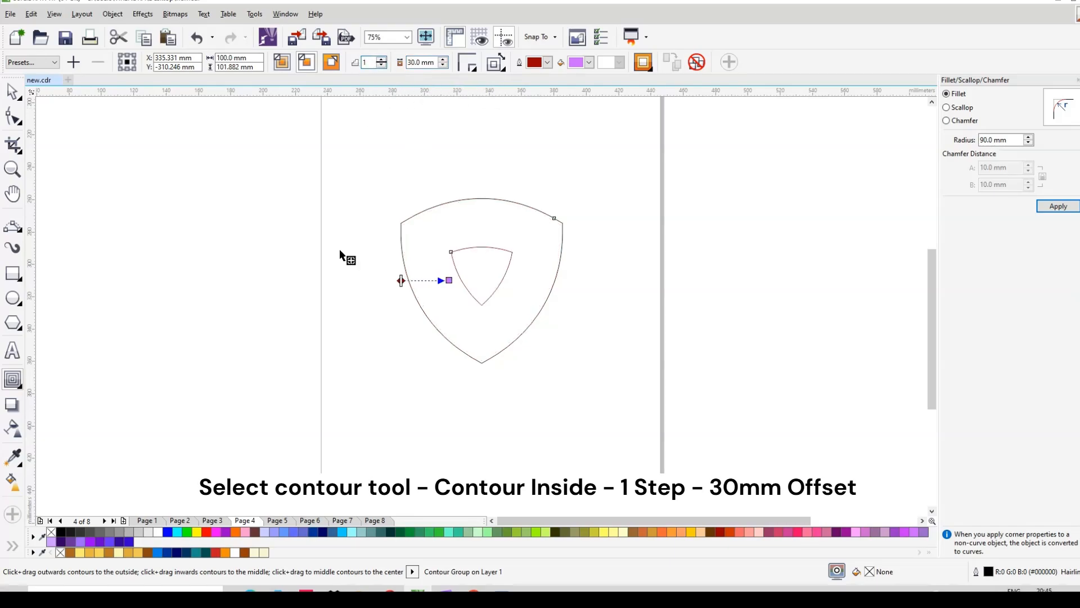
key(space)
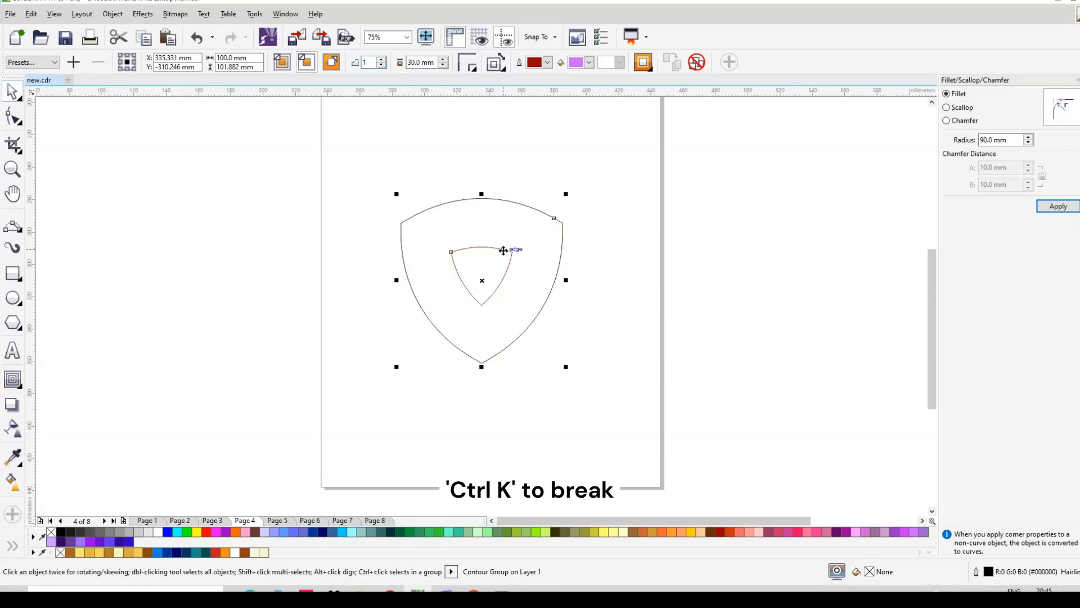
Step: Break the contour group apart into separate objects
right_click(504, 250)
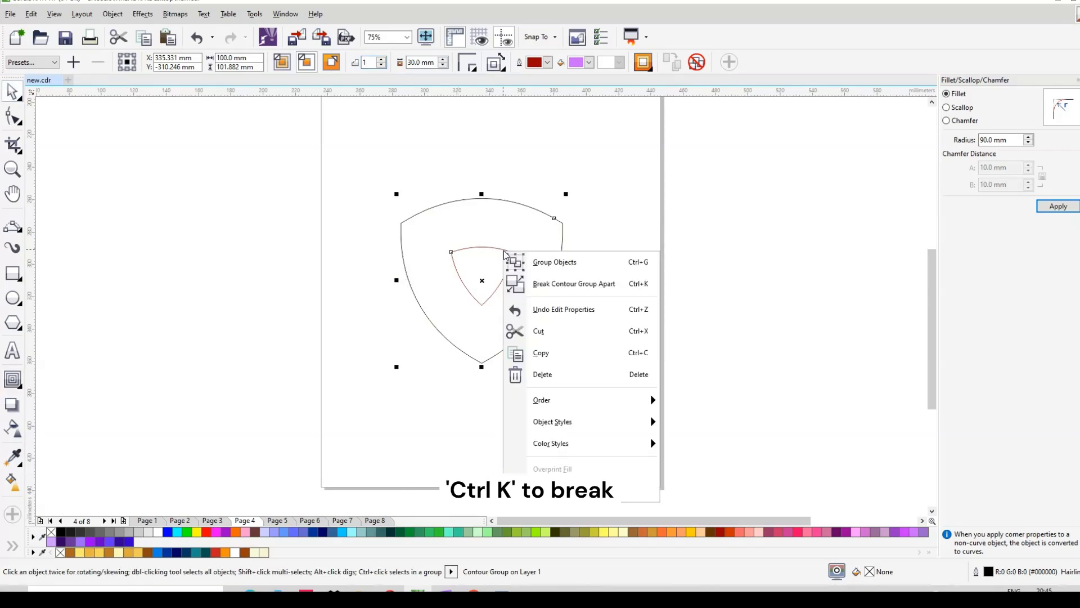
click(552, 285)
click(704, 263)
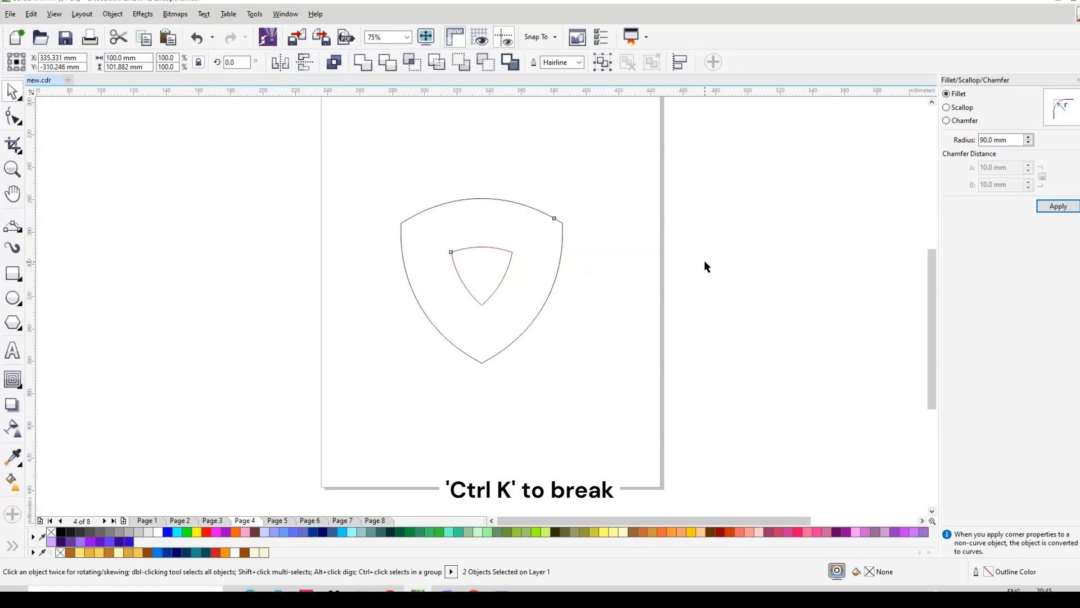
Step: Check the separated shapes and select the inner curved triangle
scroll(490, 259, up, 3)
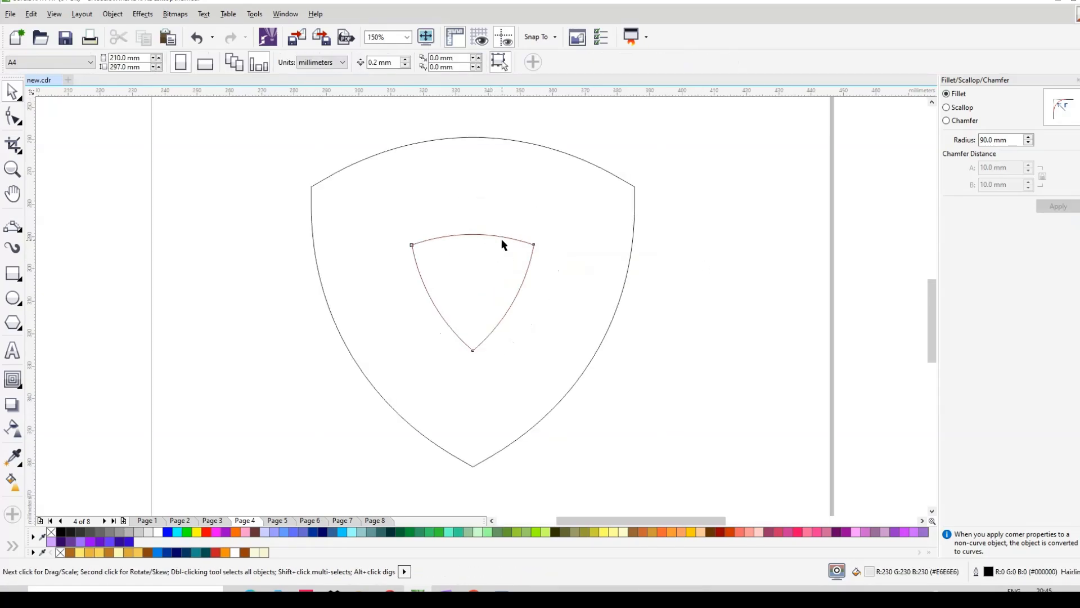
click(501, 239)
click(503, 191)
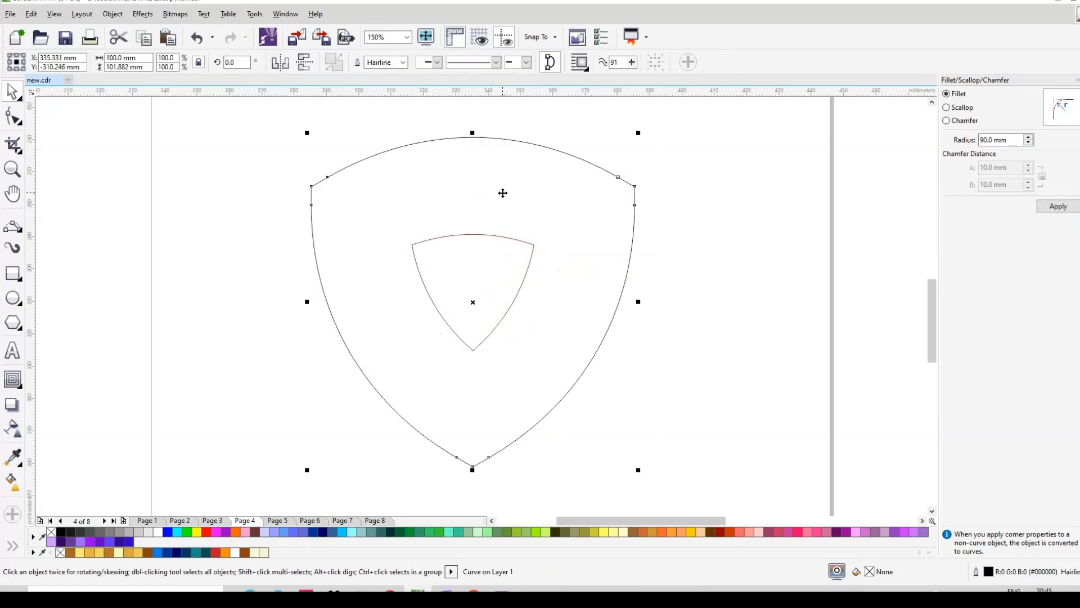
click(716, 211)
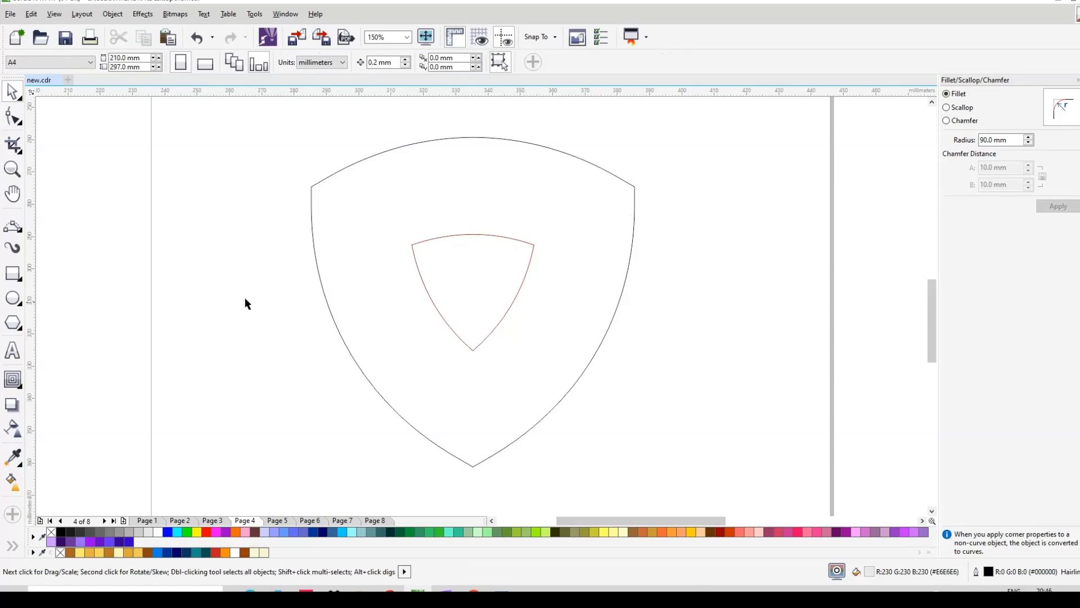
scroll(444, 264, down, 2)
click(425, 263)
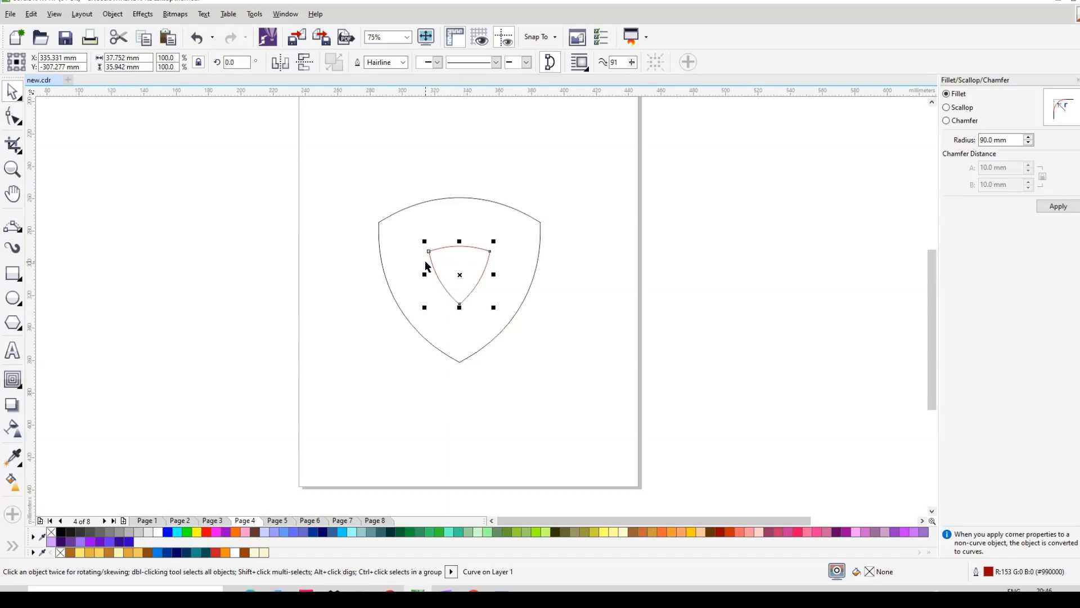
Step: Draw a 68.876 × 20.619 mm 3-point arc from the inner triangle's corner to the shield's upper-left corner
click(12, 225)
scroll(477, 234, up, 2)
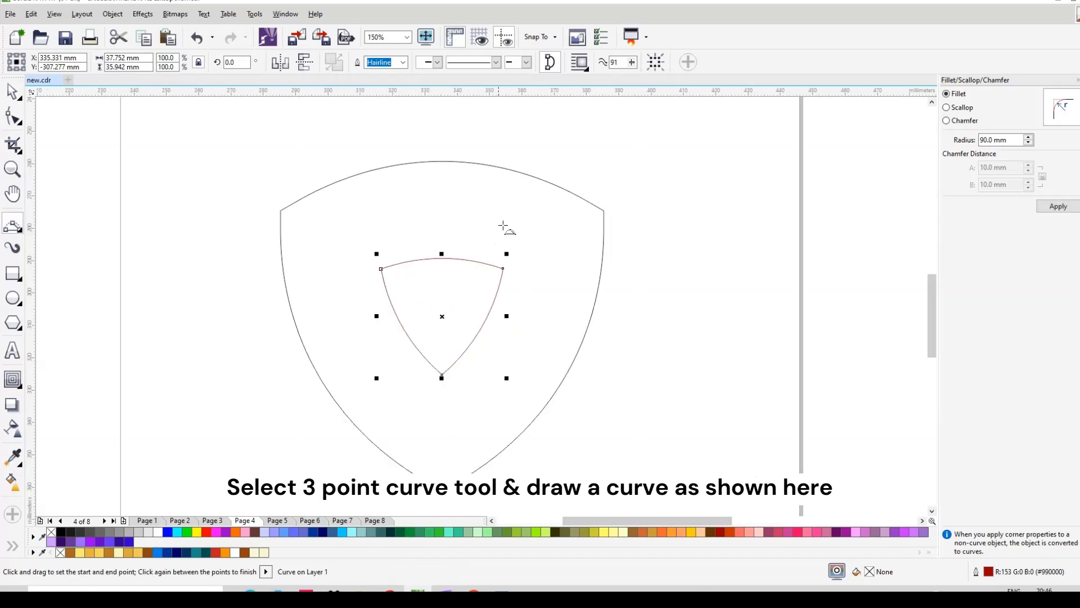
click(610, 187)
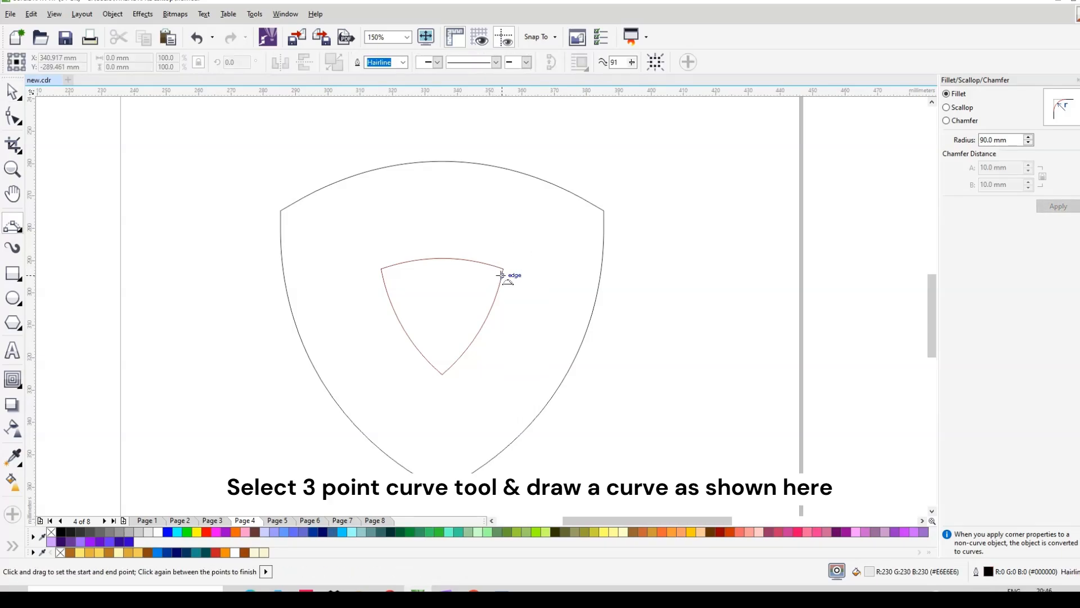
drag(504, 268, 280, 211)
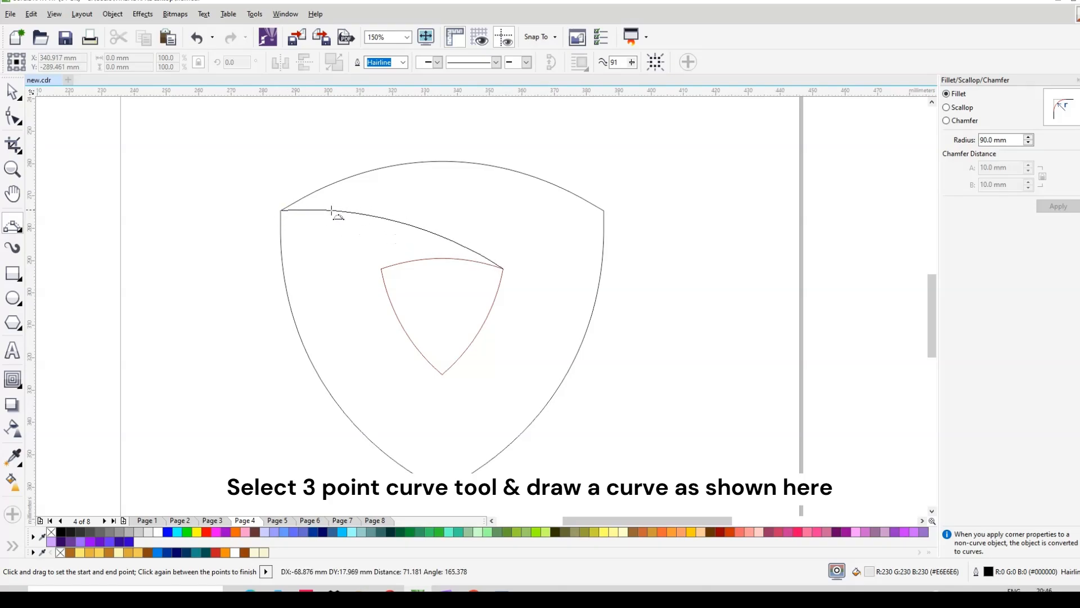
click(436, 221)
click(12, 92)
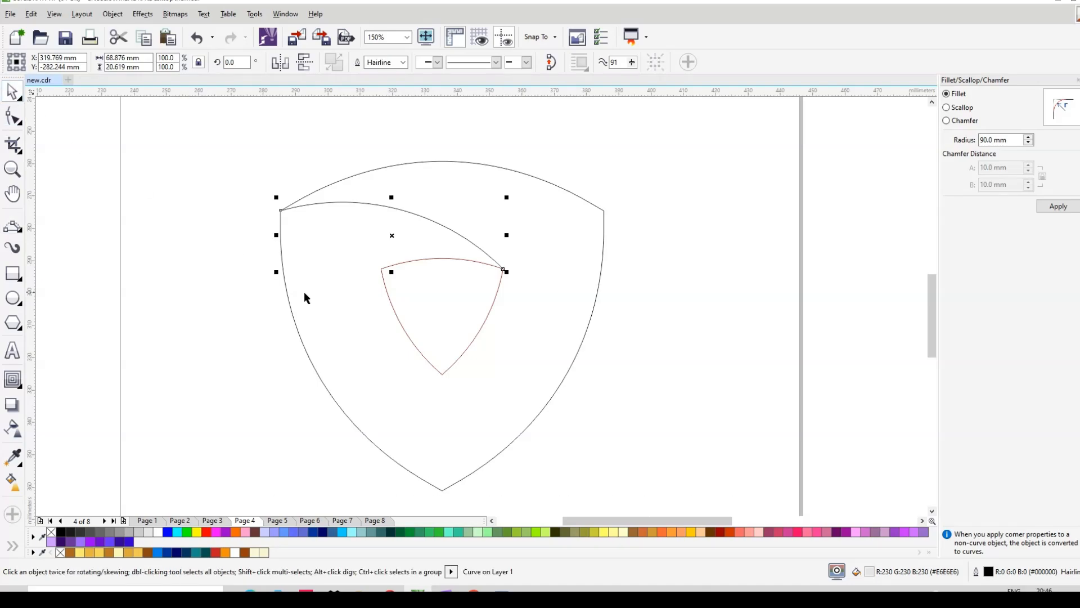
Step: Draw a straight freehand line from the shield's top-left corner to the inner triangle's side midpoint
click(21, 231)
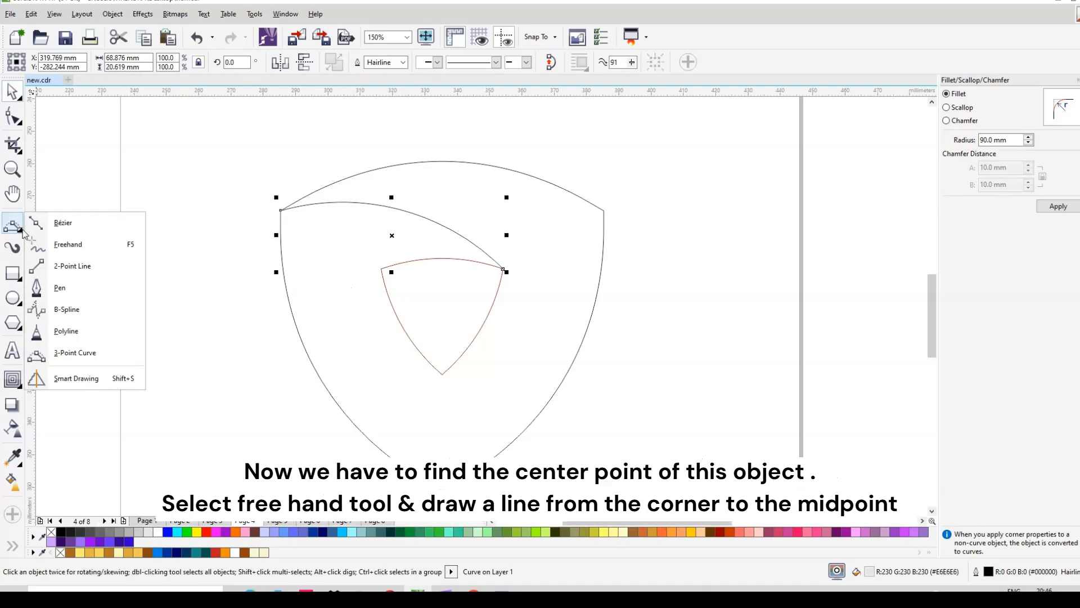
click(68, 244)
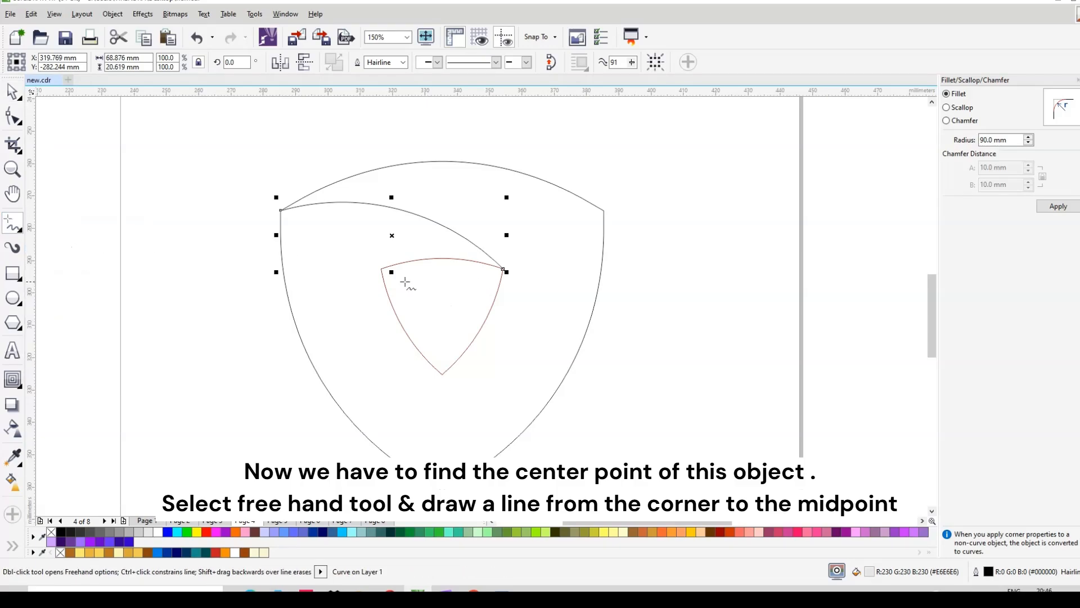
key(space)
click(532, 143)
key(space)
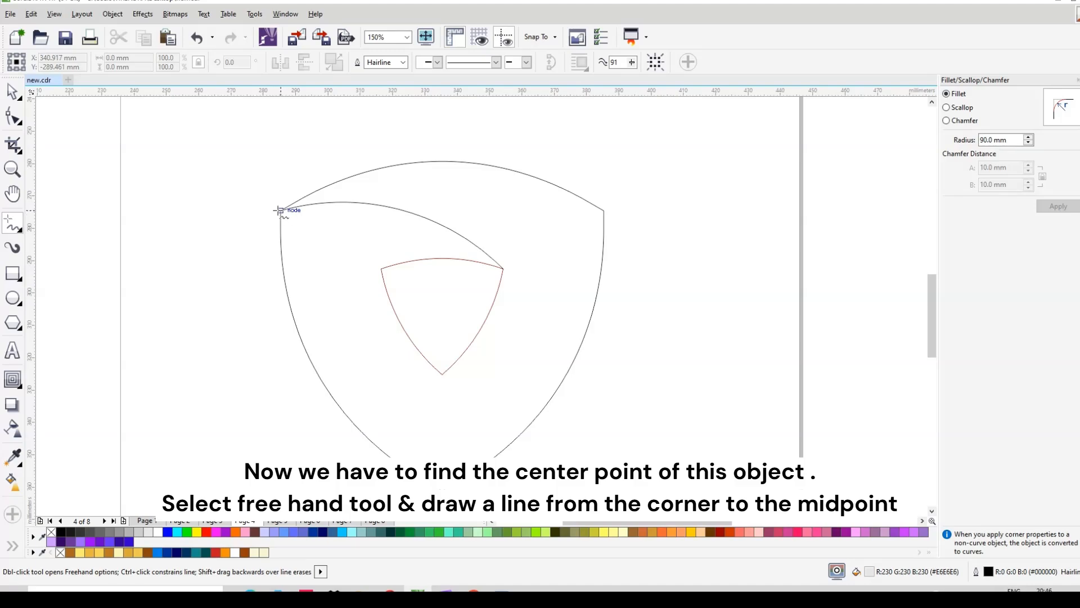
click(281, 210)
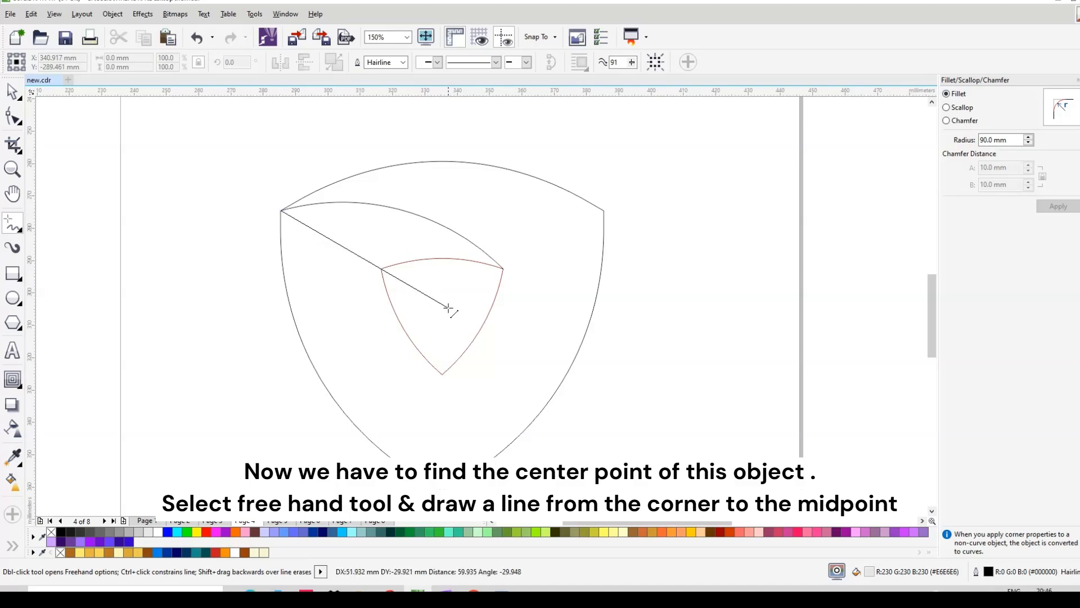
click(481, 326)
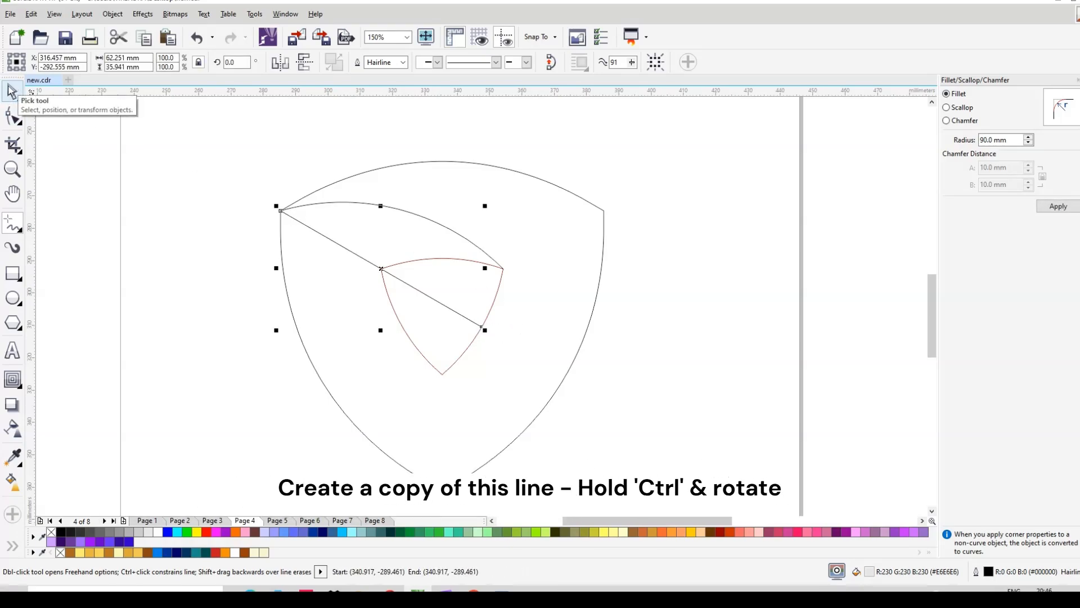
Step: Make a 180°-rotated copy of the diagonal line
click(10, 90)
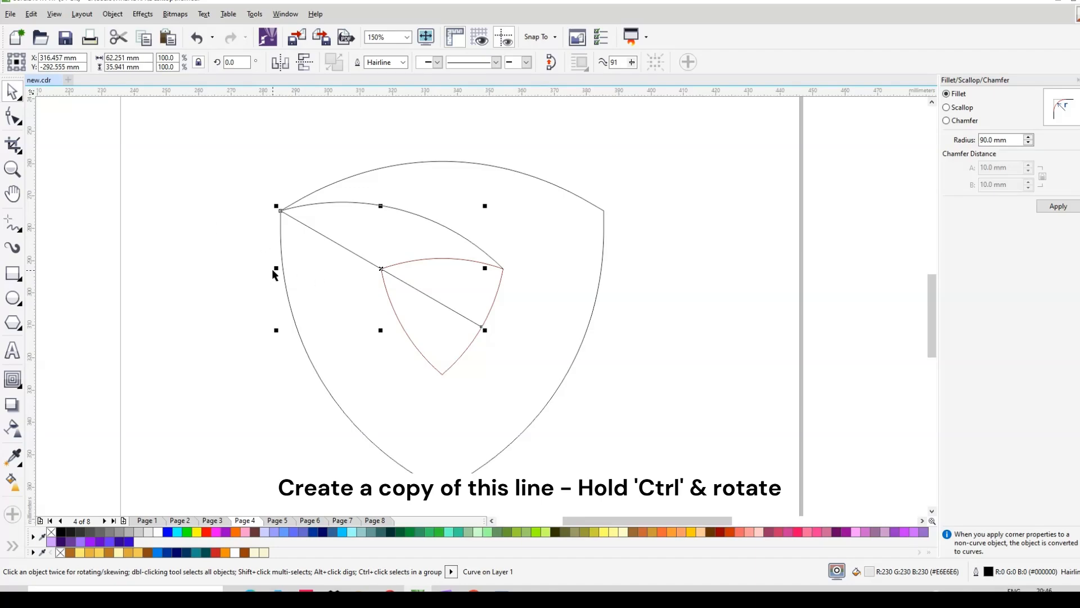
drag(275, 269, 558, 222)
scroll(672, 213, up, 2)
scroll(558, 222, down, 4)
scroll(483, 263, up, 4)
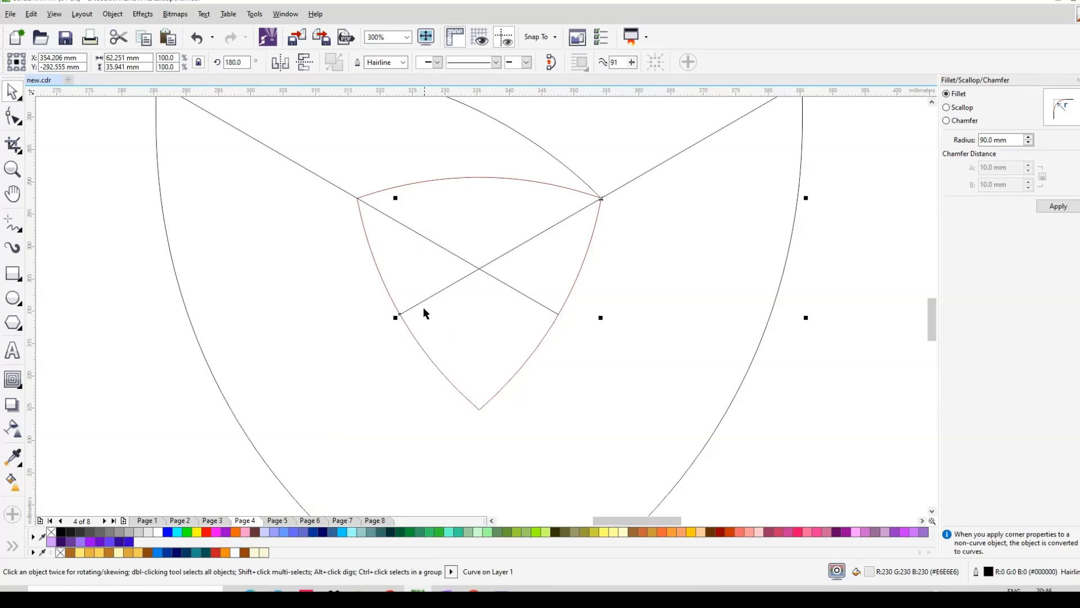
scroll(421, 302, down, 2)
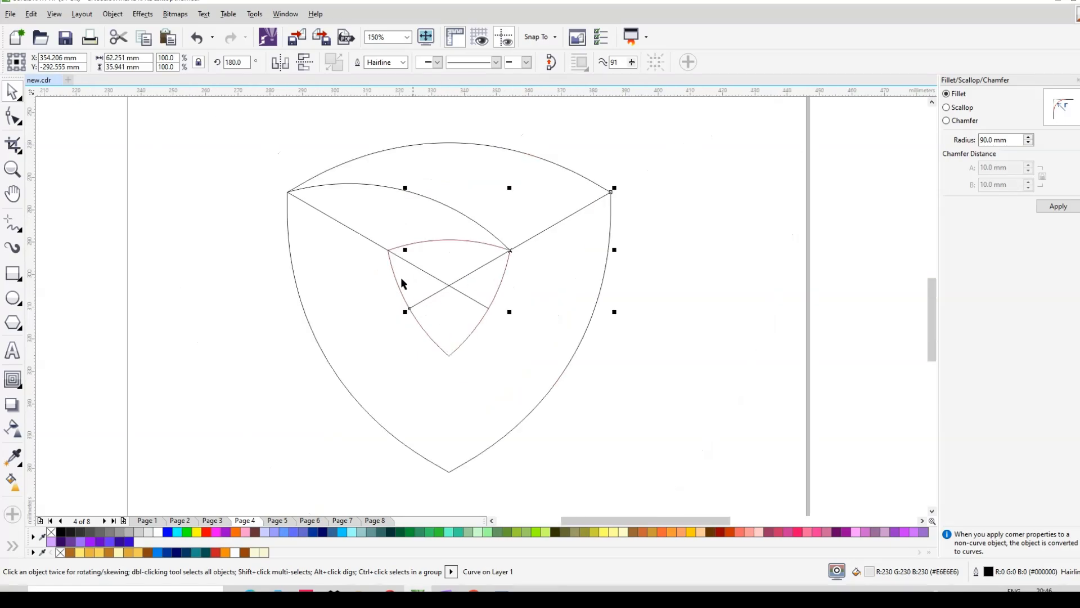
Step: Shorten both diagonal lines to about 31 × 18 mm so they cross inside the inner triangle
click(333, 223)
drag(283, 187, 383, 246)
click(604, 195)
drag(615, 188, 510, 249)
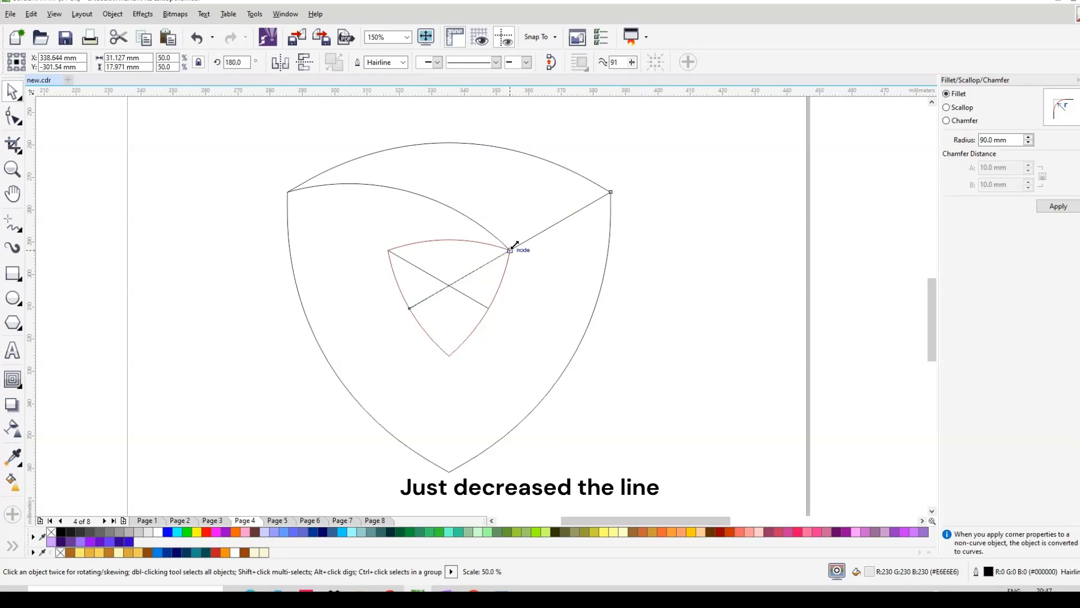
click(772, 226)
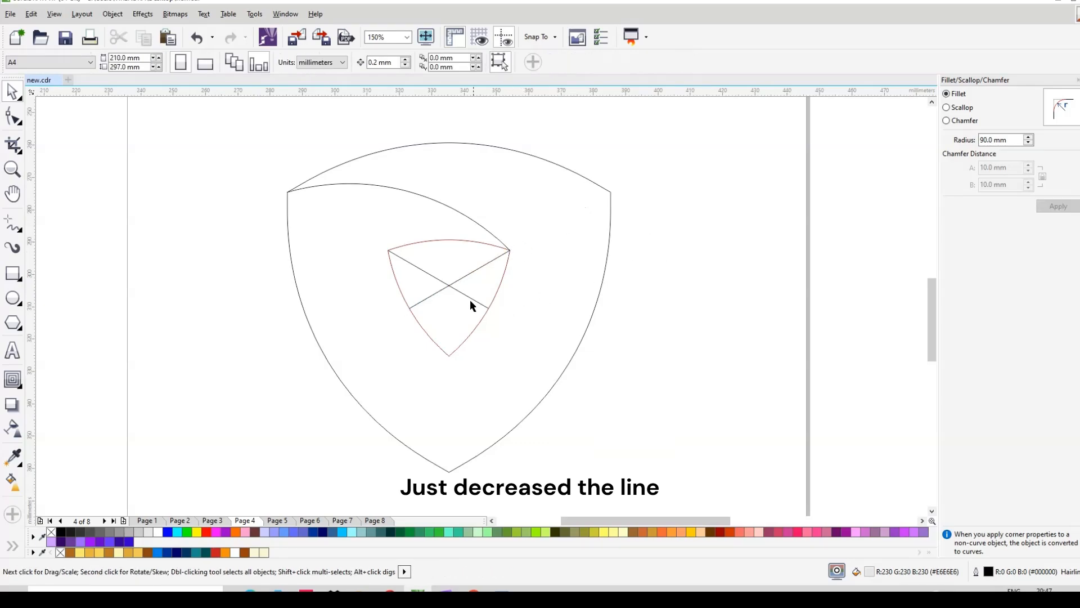
click(21, 230)
click(75, 352)
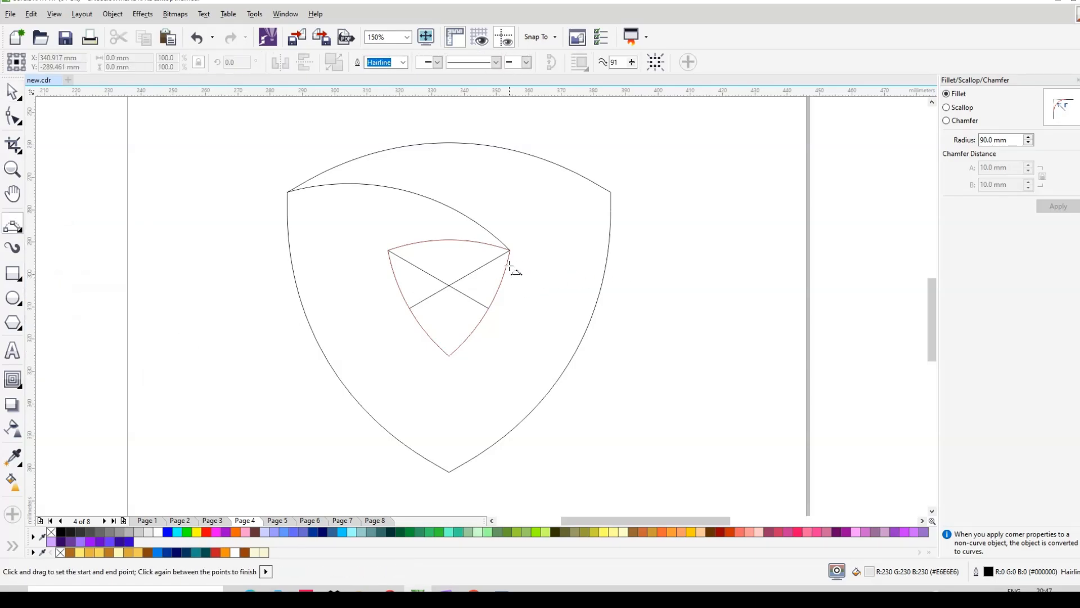
Step: Draw an 18.876 × 10.898 mm 3-point curve from the lines' crossing to the triangle's top-right tip
scroll(510, 253, up, 2)
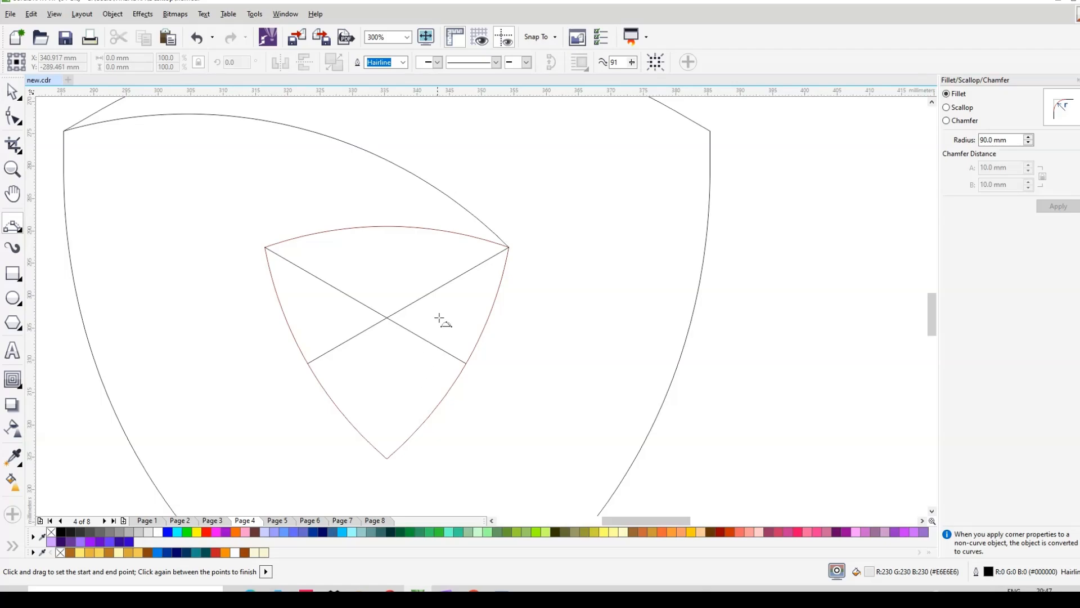
scroll(535, 197, down, 2)
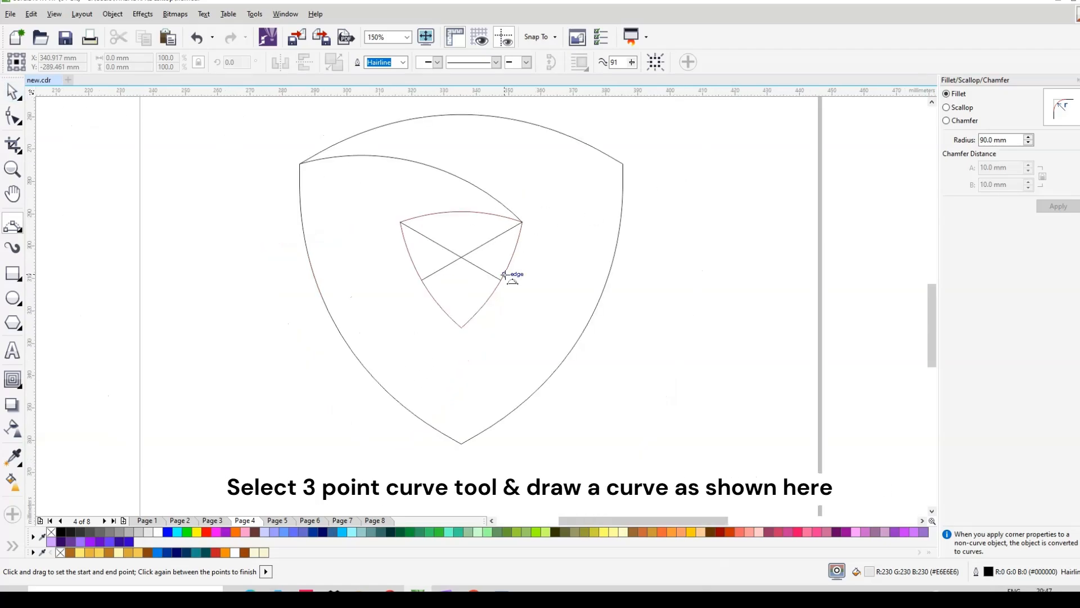
scroll(459, 263, up, 2)
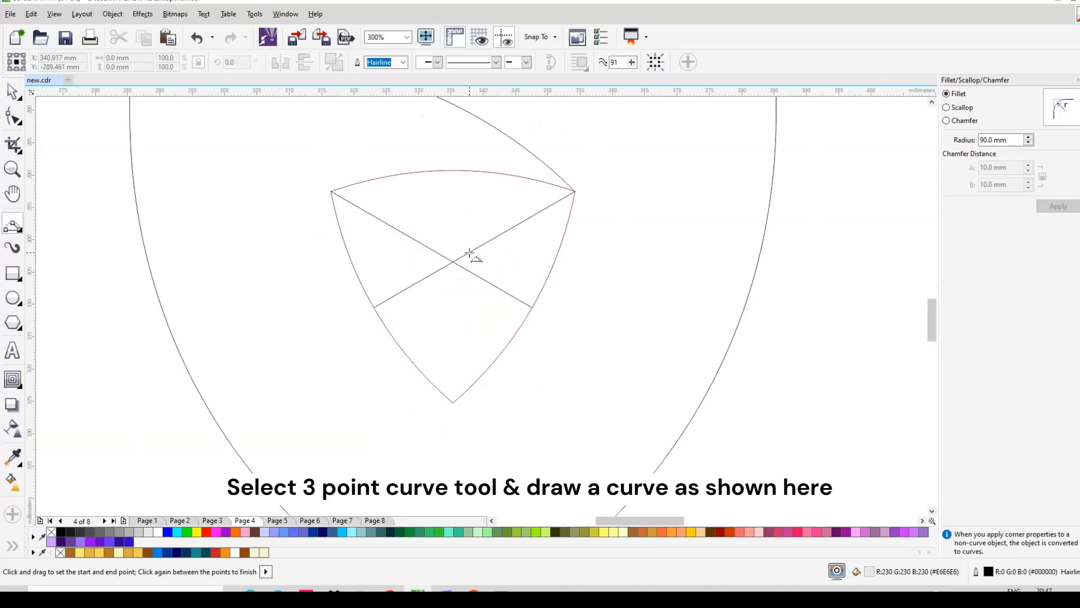
drag(452, 261, 575, 191)
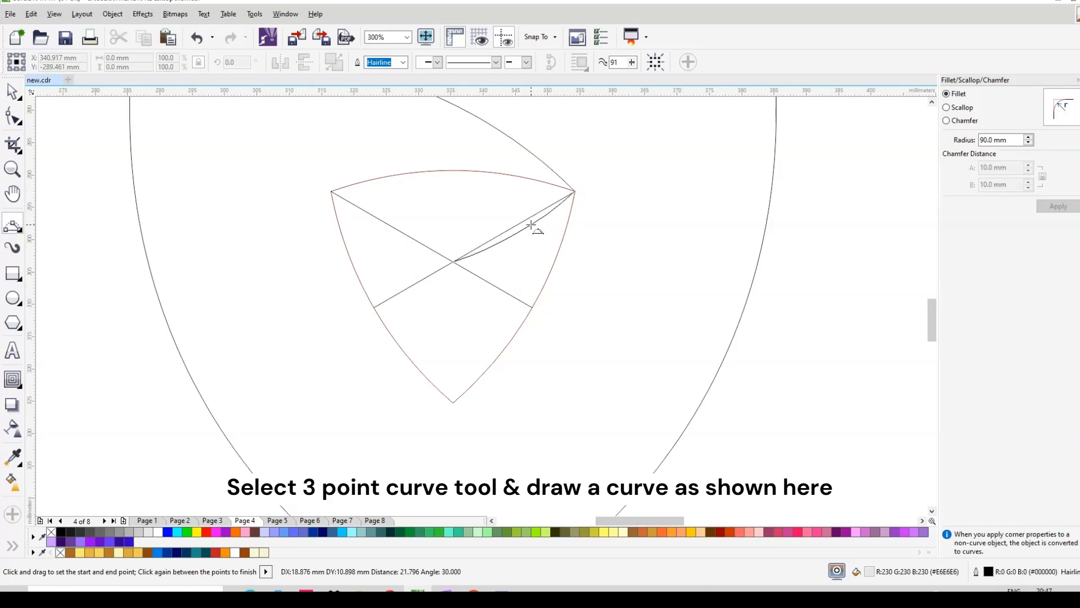
click(531, 229)
key(space)
Step: Group the small curve with the large upper arc and move the rotation centre to the lines' crossing
scroll(586, 299, down, 2)
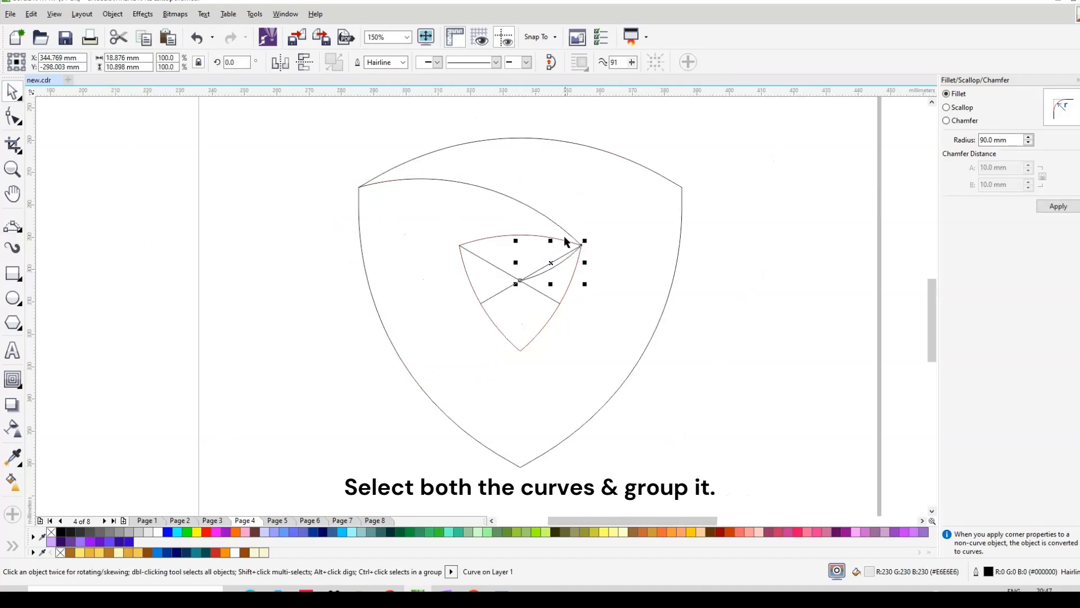
shift+click(561, 228)
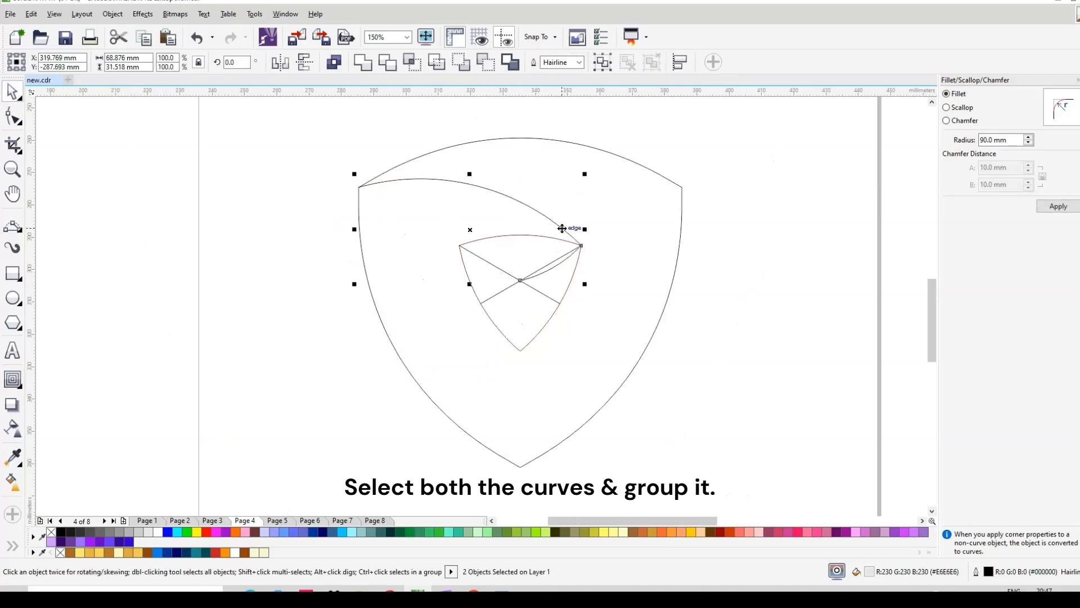
click(603, 62)
click(561, 231)
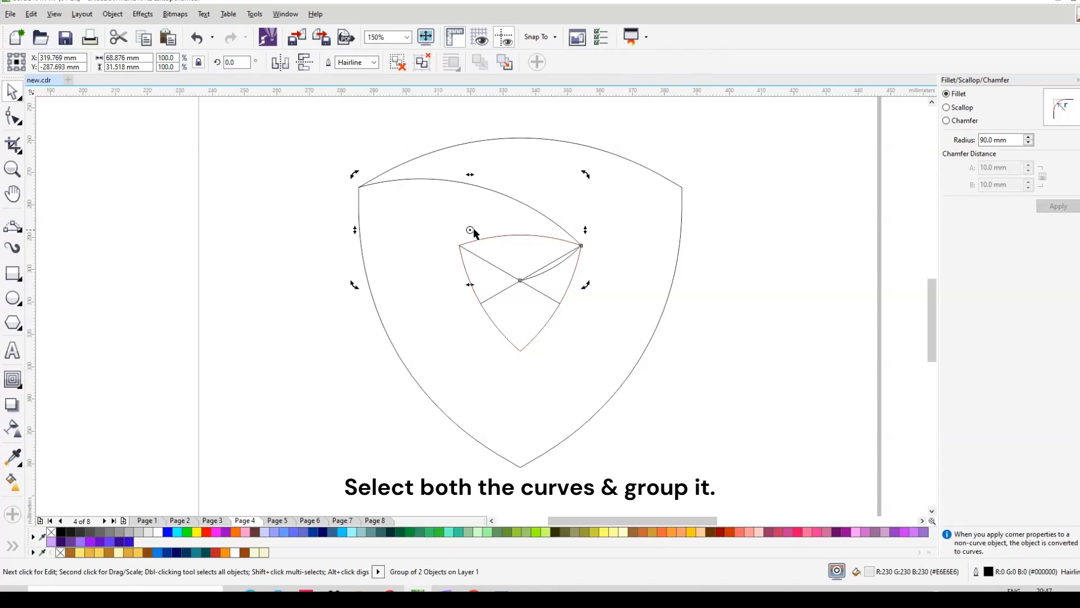
drag(470, 230, 521, 280)
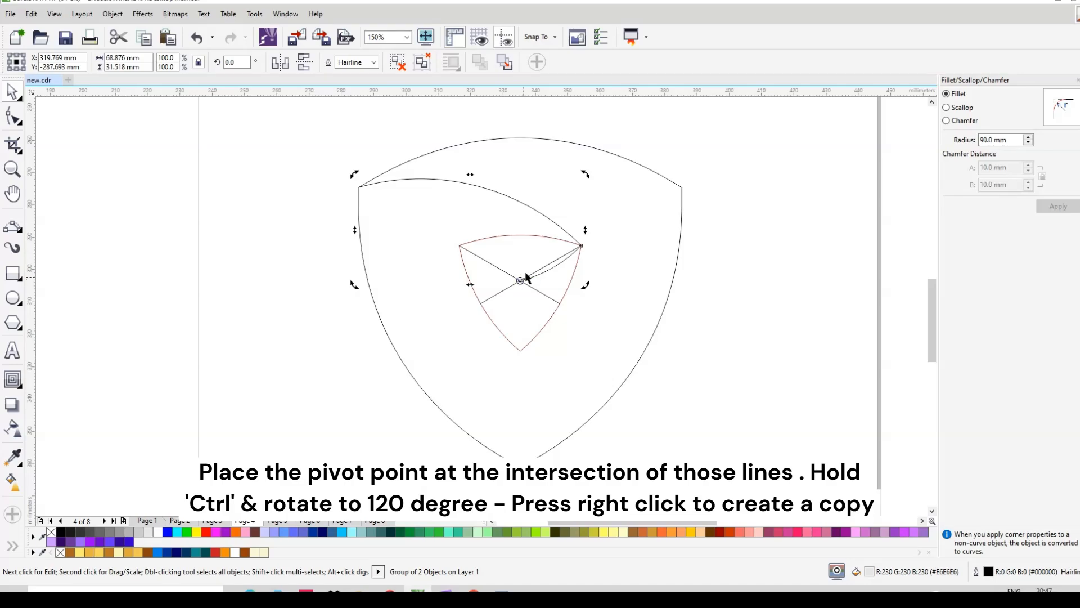
Step: Rotate the group 240° around the crossing point, leaving a copy
scroll(536, 279, up, 3)
scroll(464, 308, down, 6)
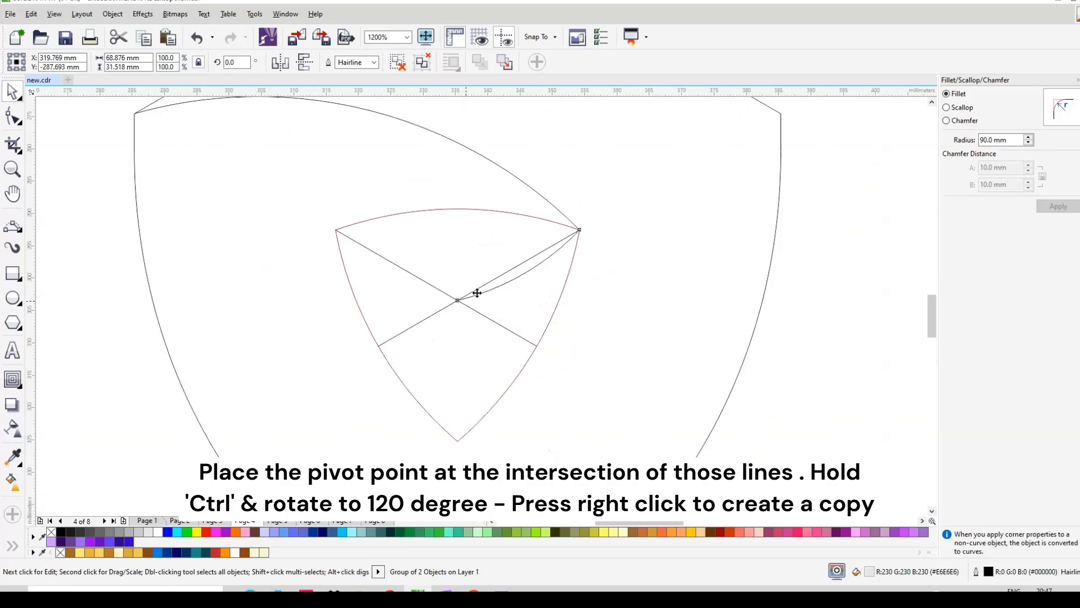
drag(530, 191, 396, 445)
drag(445, 405, 534, 348)
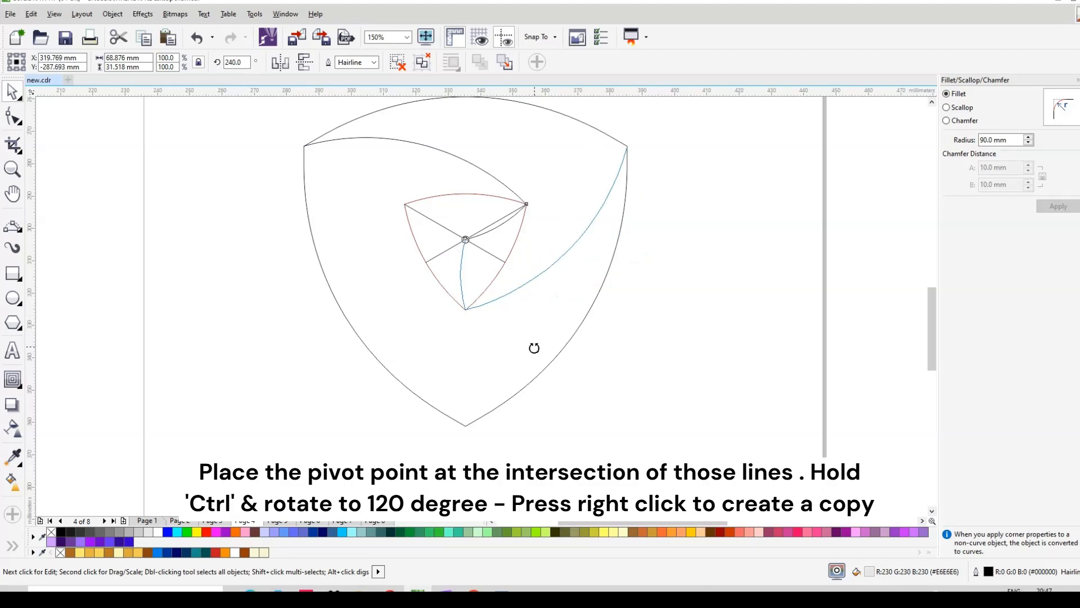
drag(534, 348, 533, 345)
right_click(533, 346)
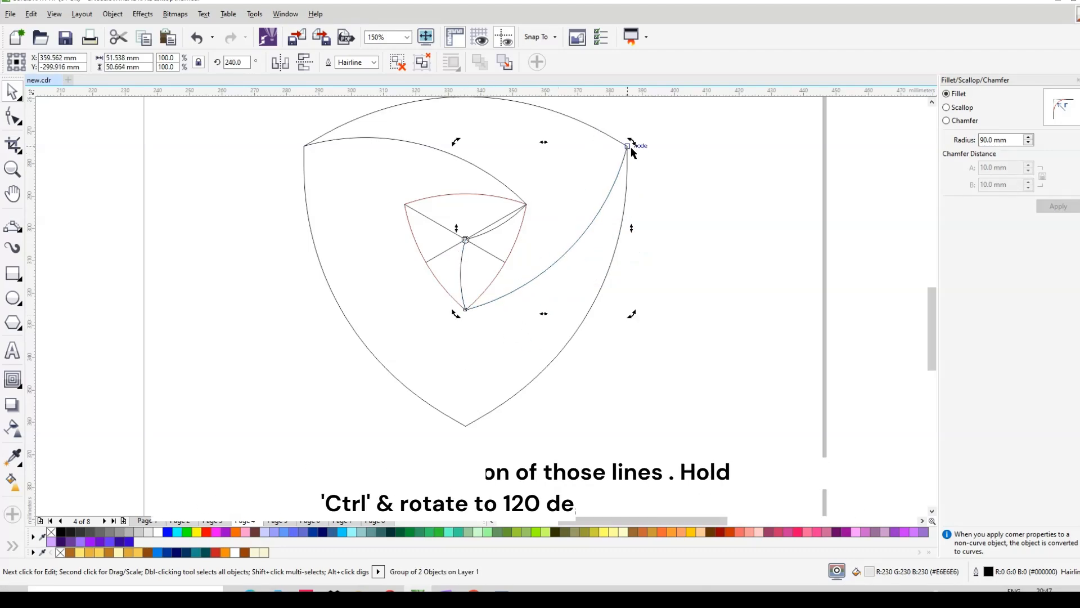
scroll(632, 150, up, 6)
scroll(632, 150, down, 6)
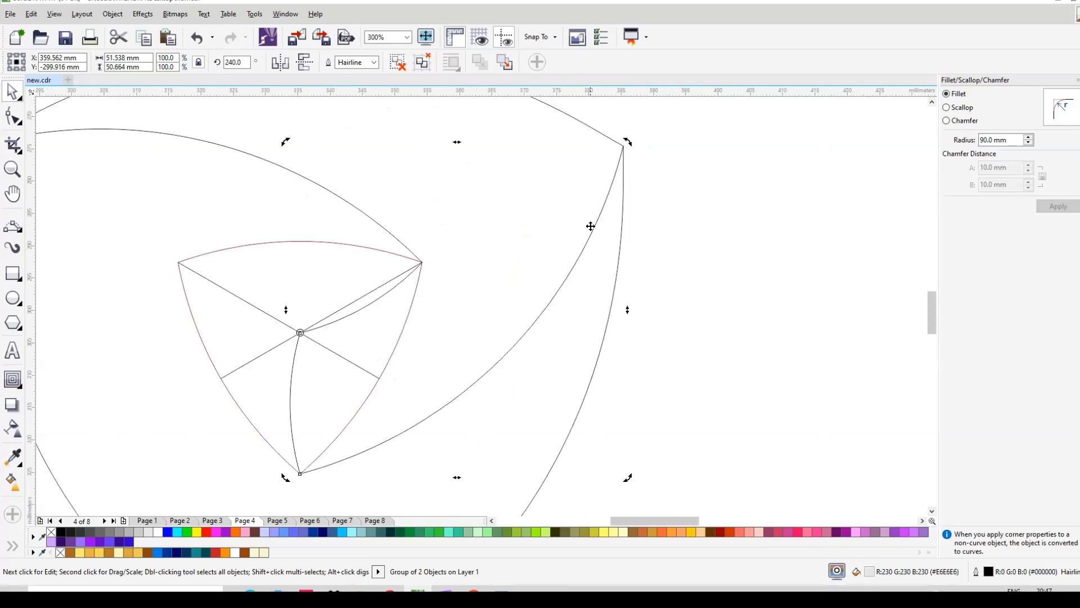
scroll(440, 353, up, 3)
scroll(484, 338, down, 4)
click(486, 338)
click(698, 241)
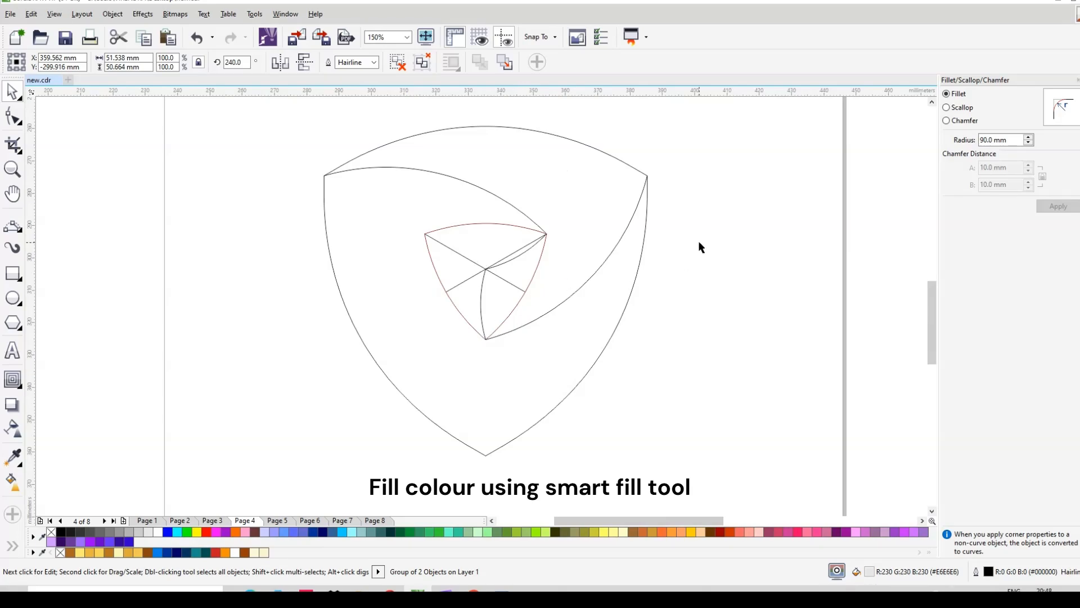
Step: Smart-fill the outer arc region and two inner triangle regions of the first blade red
click(12, 547)
click(37, 544)
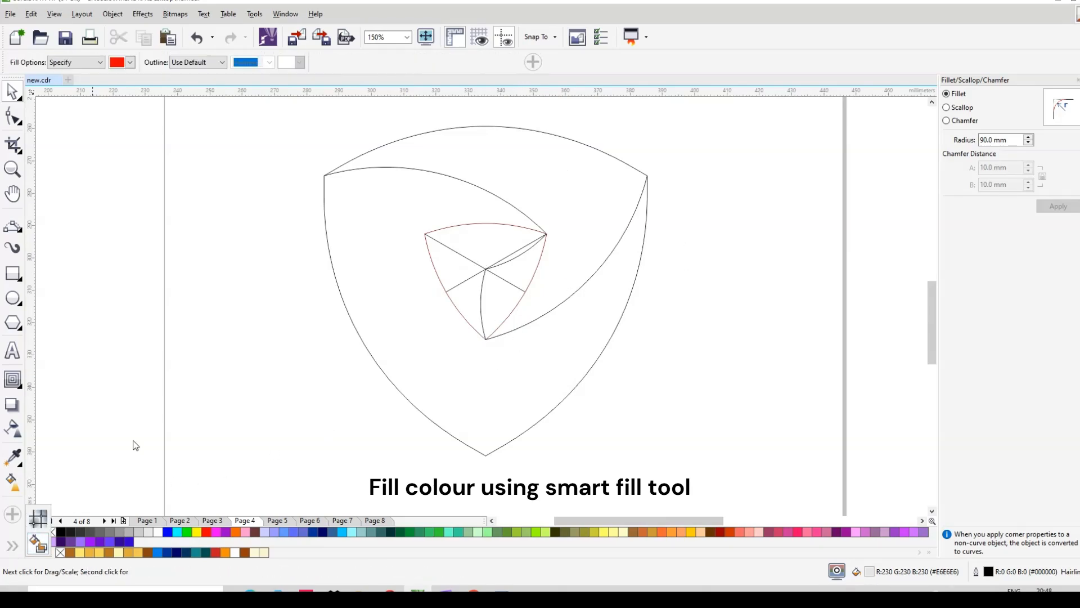
click(564, 241)
scroll(549, 260, up, 3)
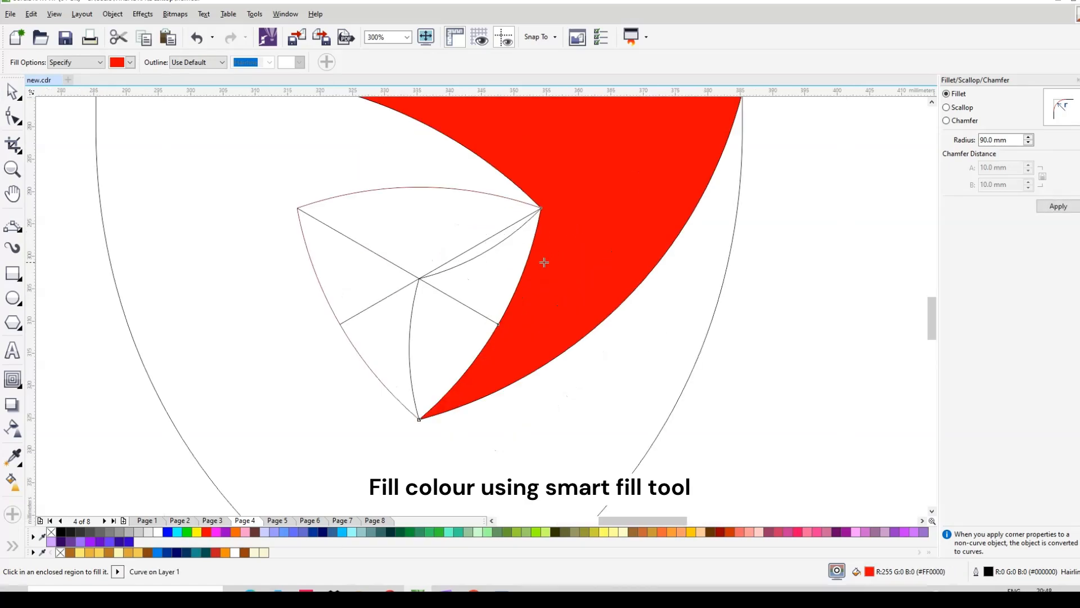
click(496, 263)
click(435, 330)
scroll(491, 285, down, 3)
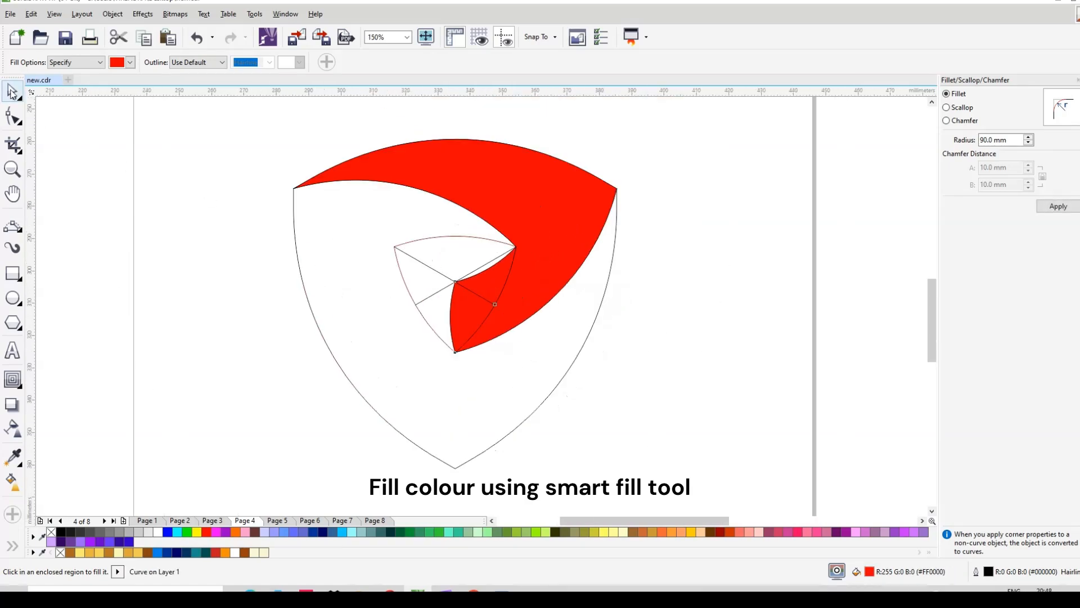
Step: Select the three red pieces and weld them into one 100 × 65.943 mm curve
click(11, 93)
scroll(556, 306, down, 1)
scroll(540, 298, up, 1)
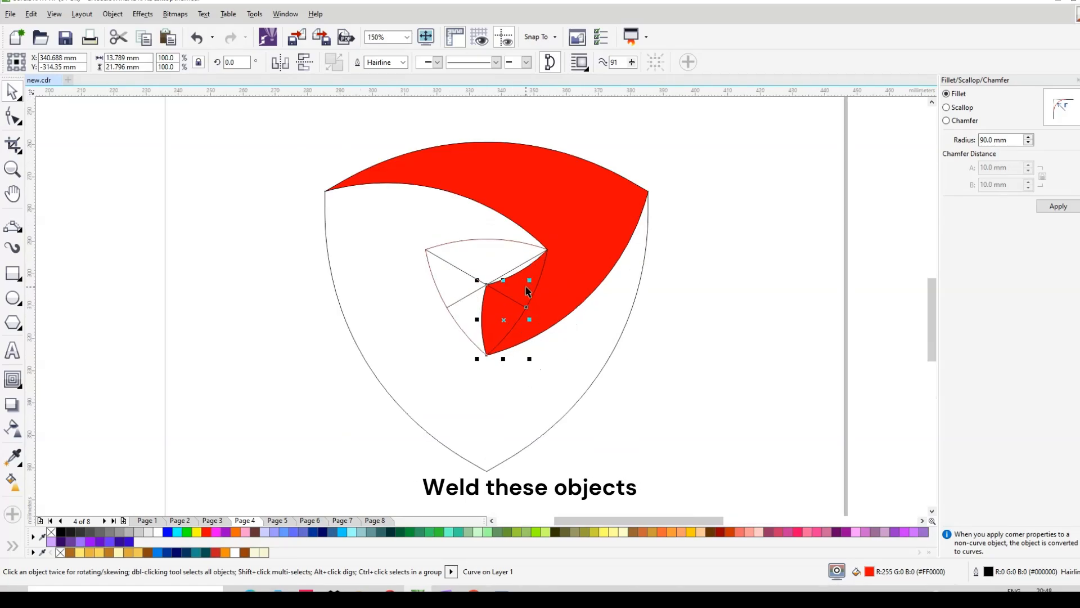
shift+click(528, 290)
shift+click(566, 229)
drag(567, 229, 849, 262)
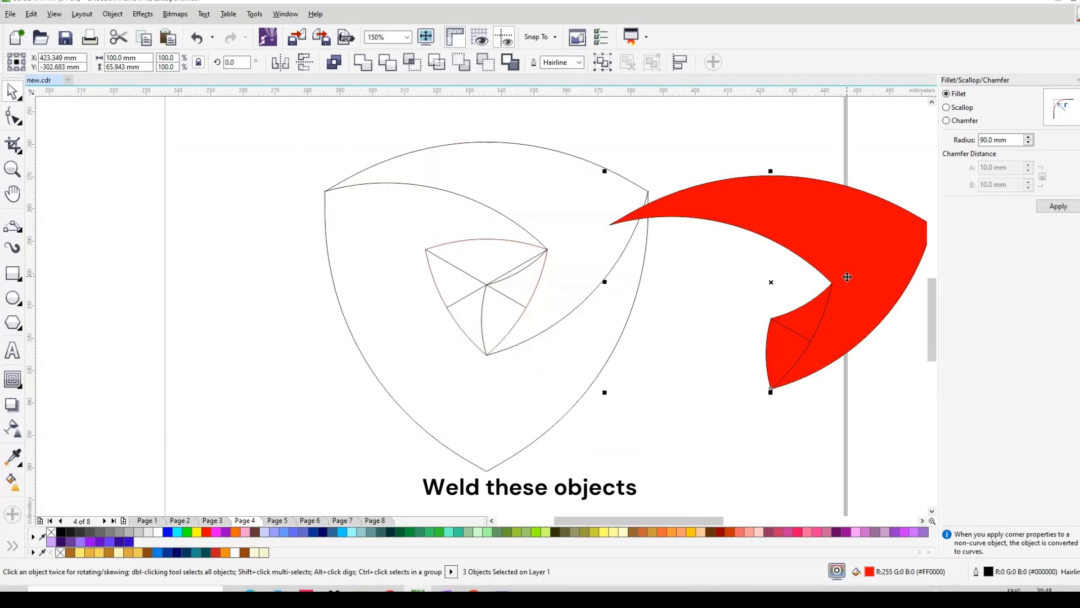
key(ctrl+z)
click(363, 62)
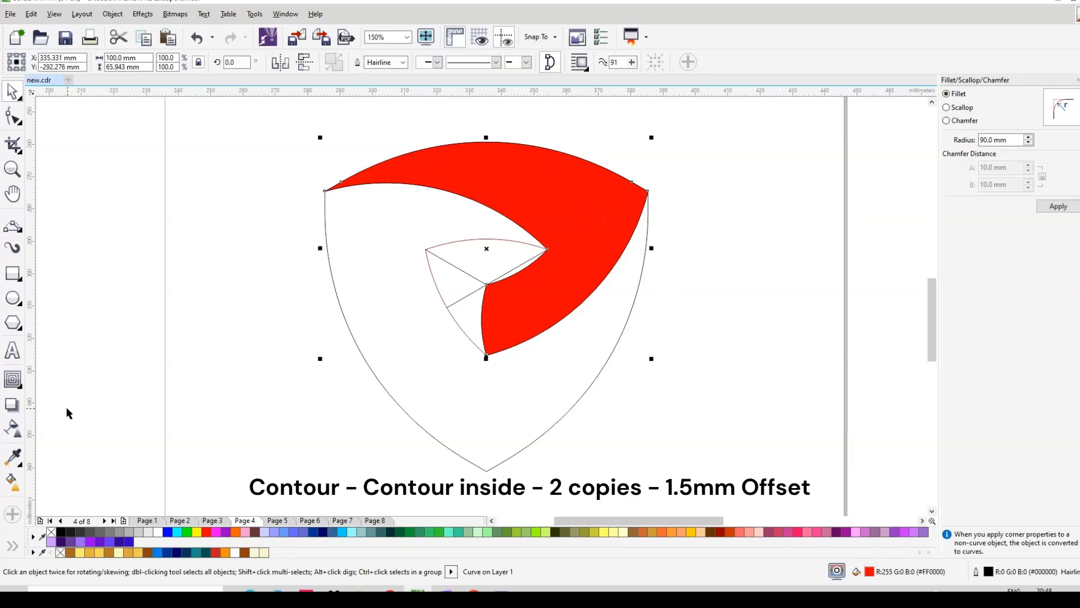
Step: Give the red blade a 2-step inside contour with a 1.5 mm offset, creating pink and purple bands
click(12, 380)
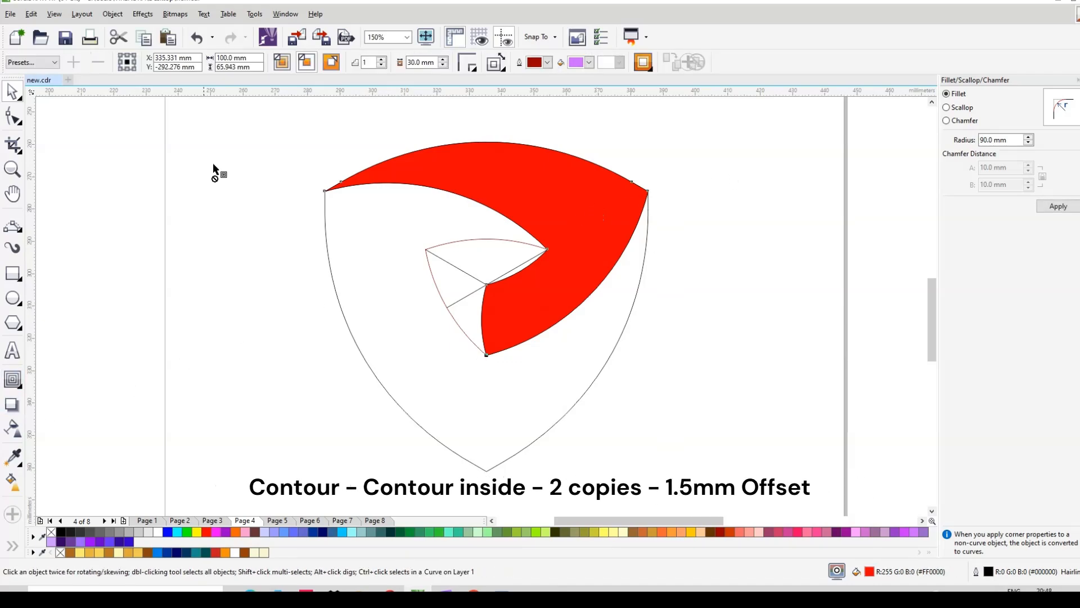
click(307, 63)
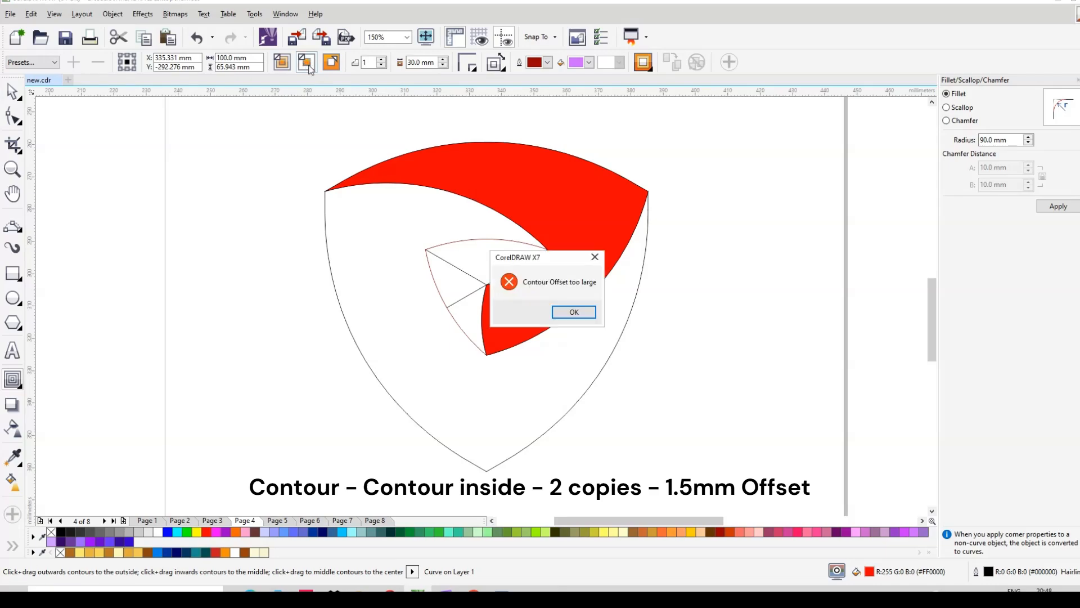
click(571, 312)
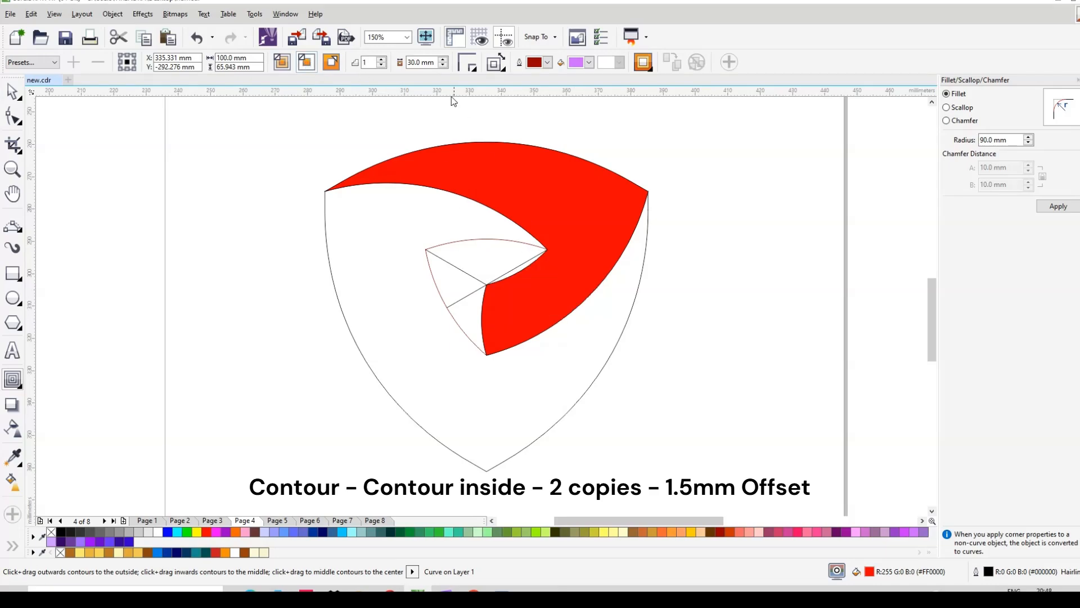
drag(435, 67, 398, 64)
text(1)
click(381, 59)
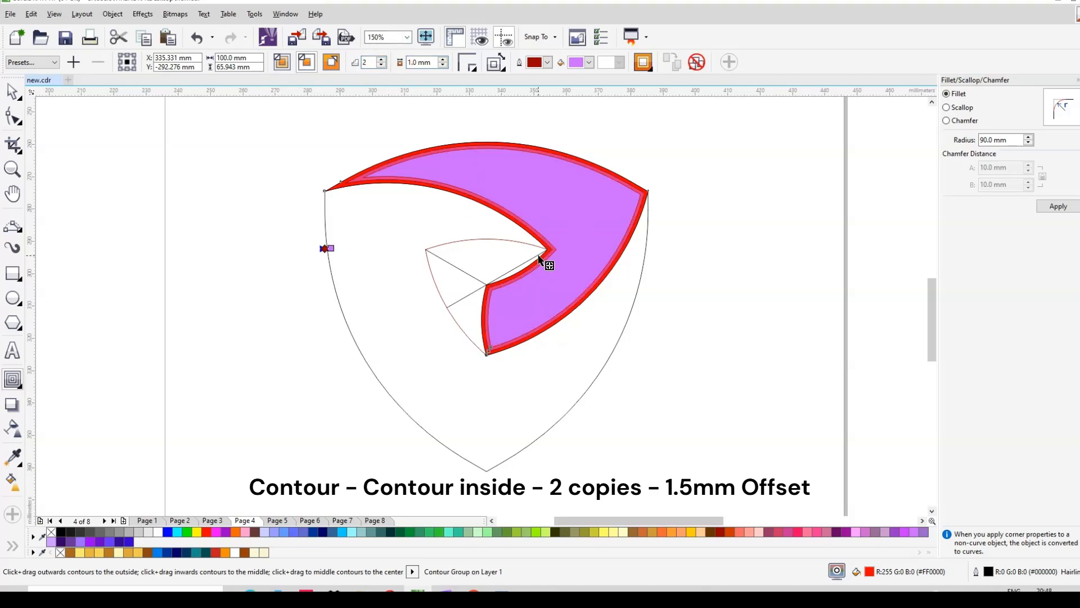
click(436, 63)
text(1.5)
key(Return)
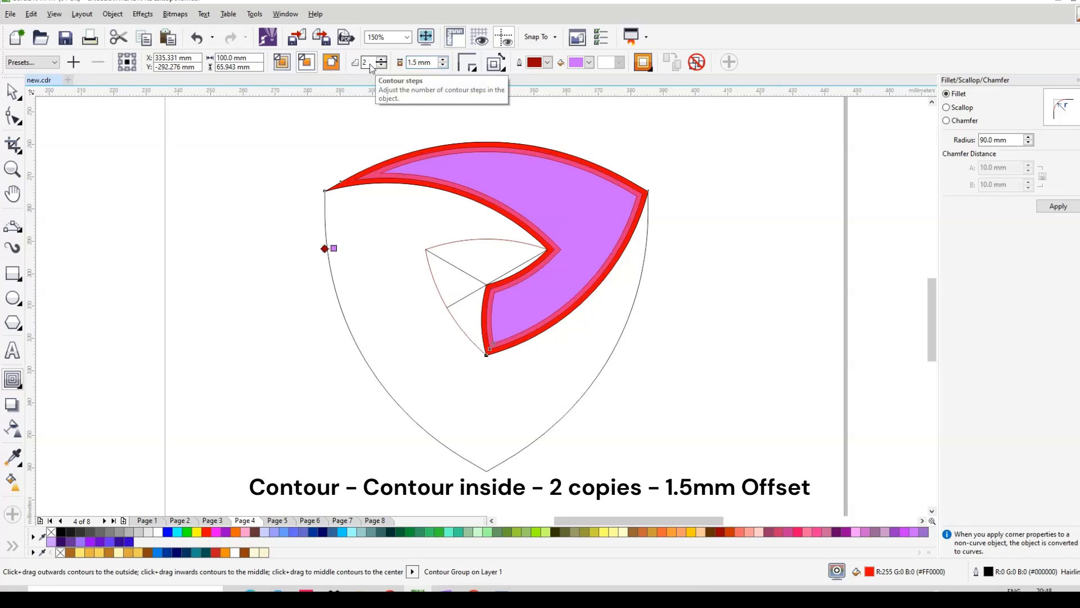
key(space)
scroll(545, 155, up, 2)
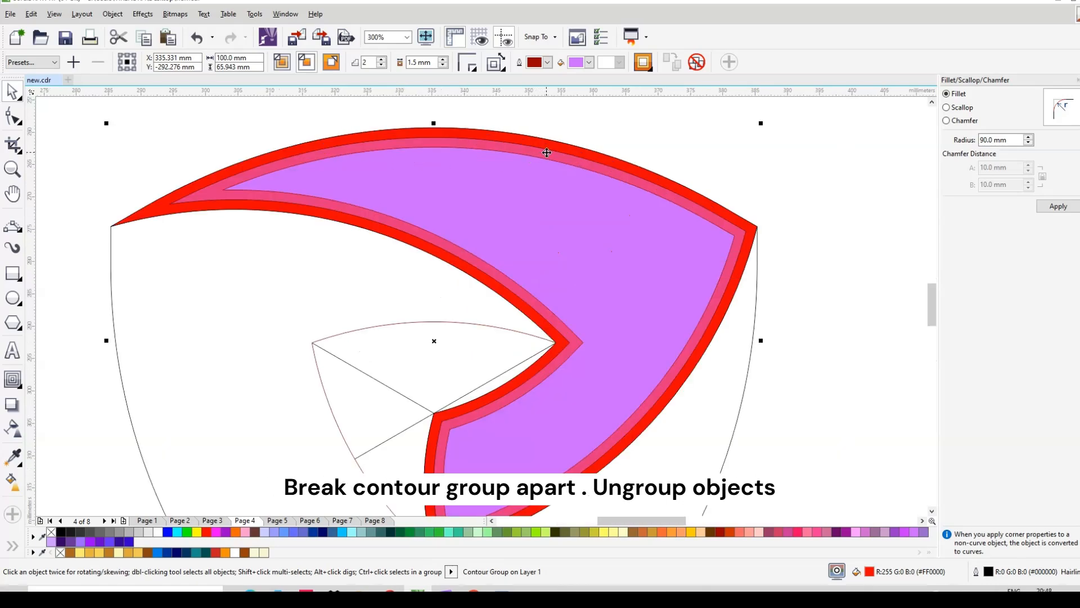
Step: Break the contour group apart and ungroup the pink and purple shapes
right_click(546, 152)
click(602, 180)
click(747, 170)
click(600, 217)
drag(601, 217, 704, 250)
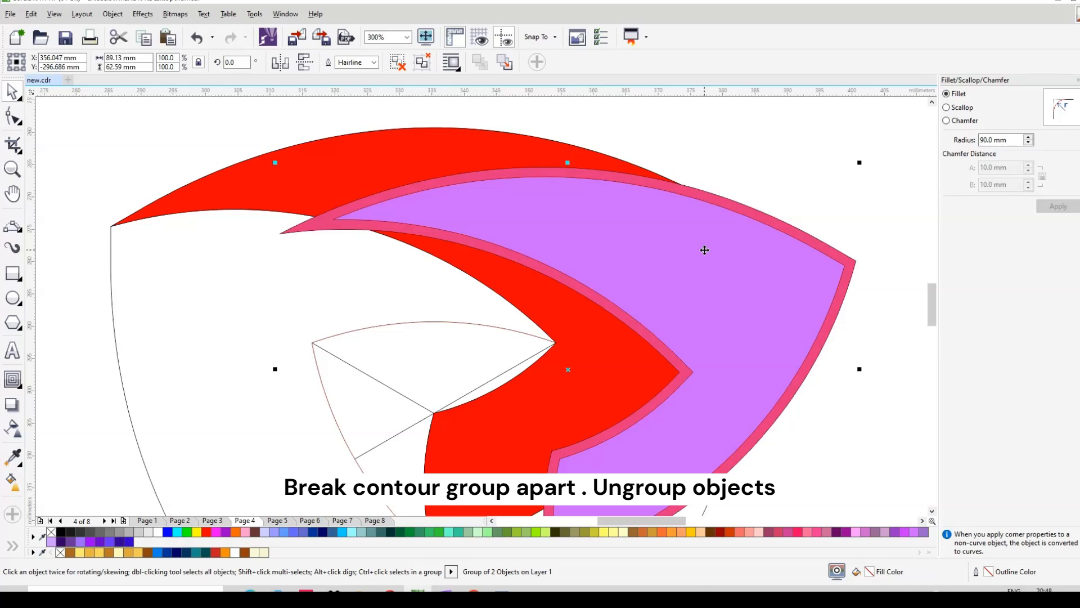
key(ctrl+z)
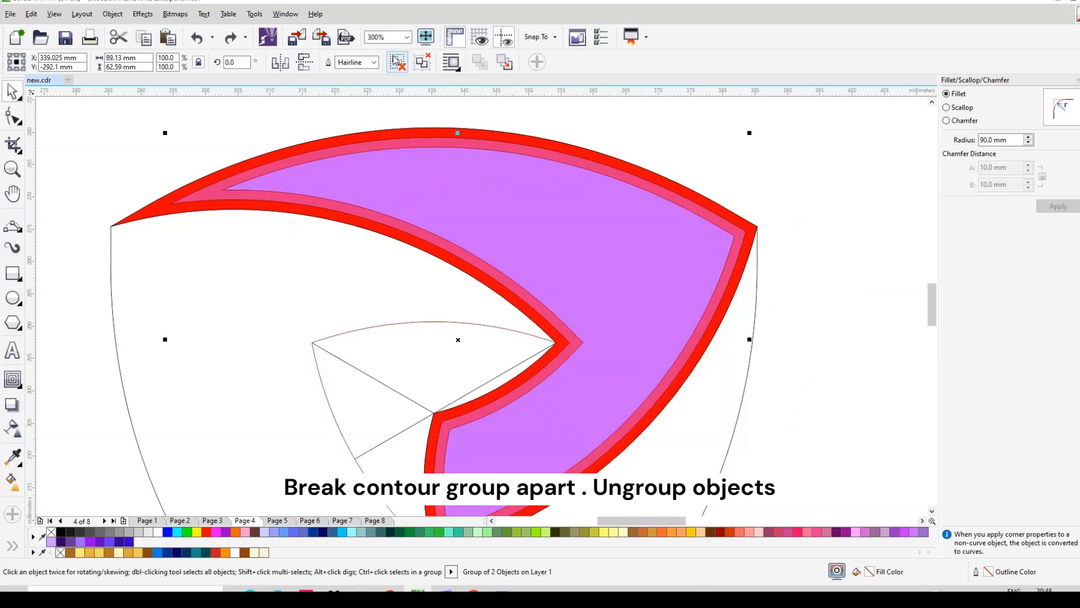
click(397, 62)
Step: Delete the outer red blade shape, leaving only the pink and purple bands
scroll(390, 113, down, 2)
key(Escape)
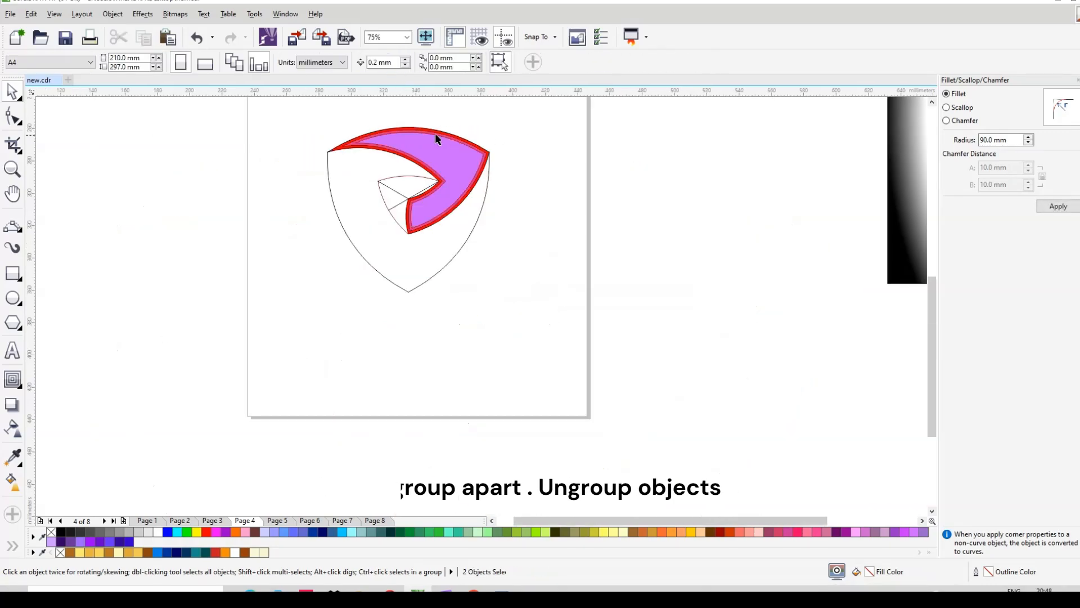
scroll(432, 134, up, 2)
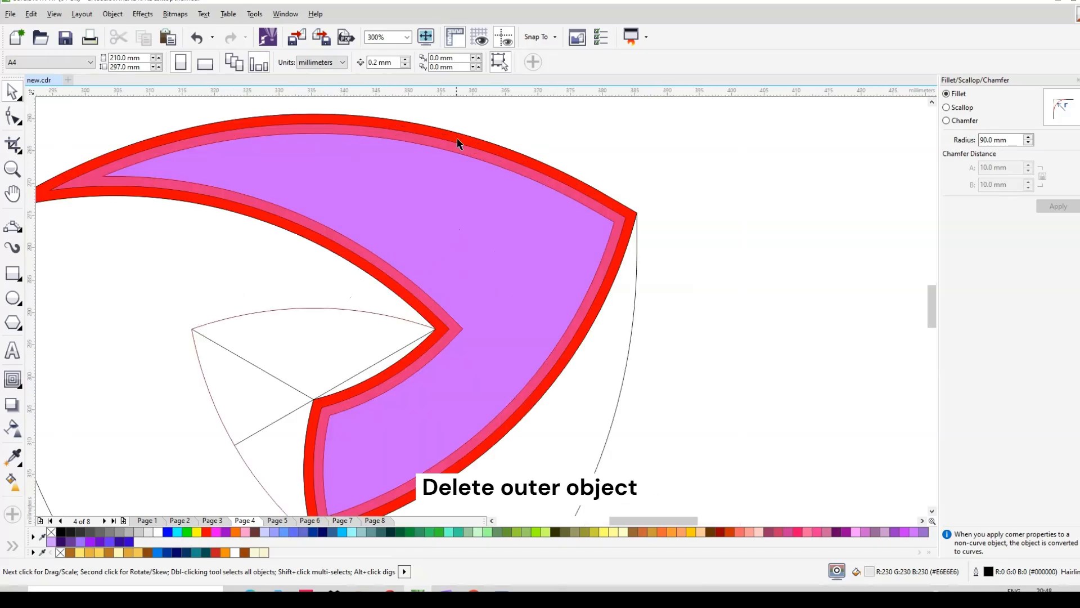
click(532, 166)
scroll(610, 174, down, 2)
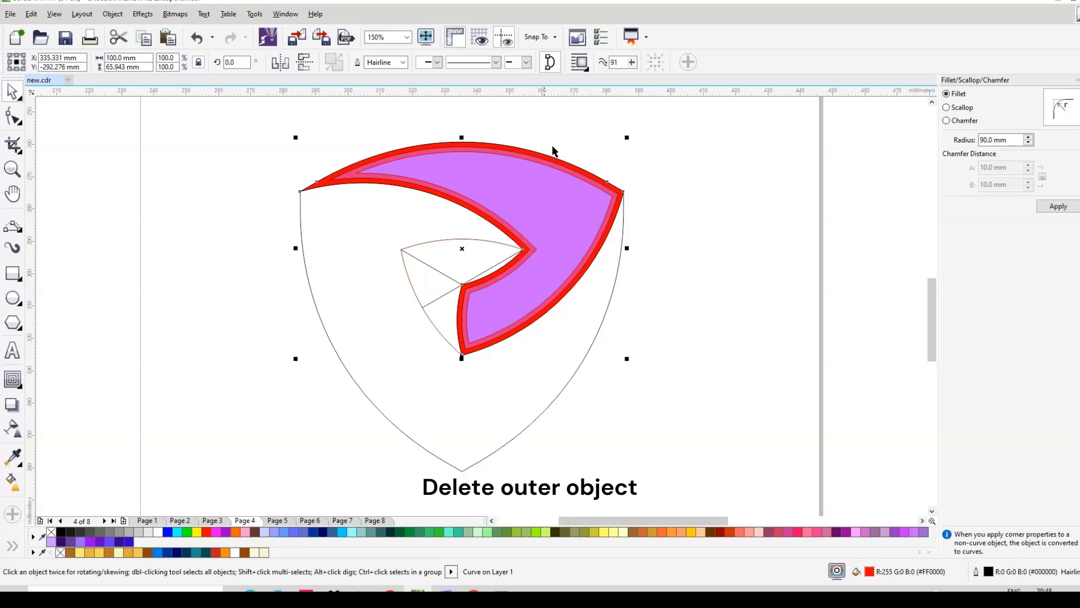
key(Delete)
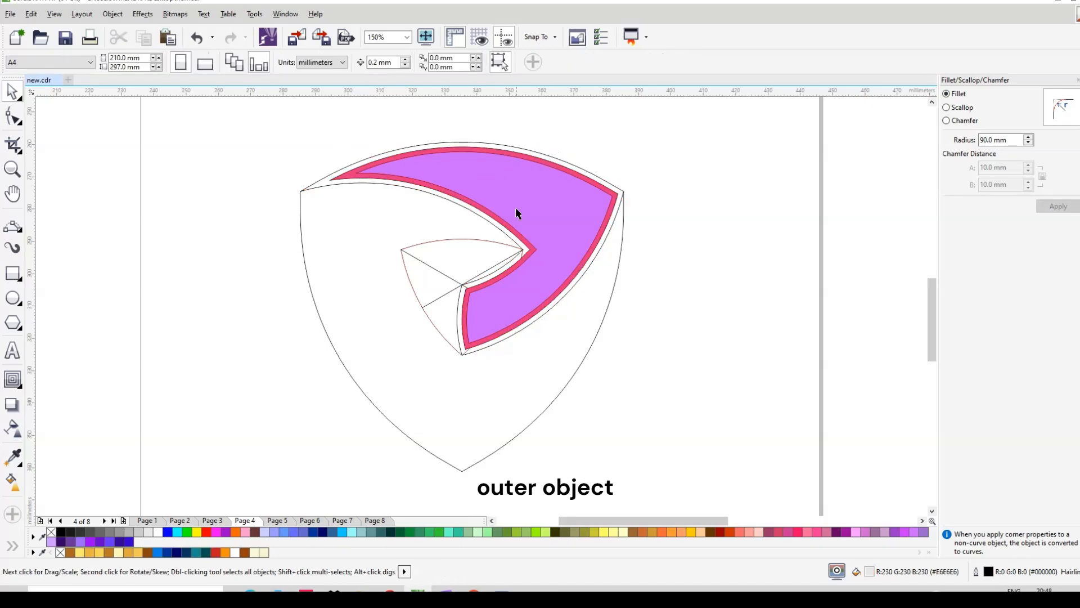
Step: Fill the inner purple blade solid black
click(490, 191)
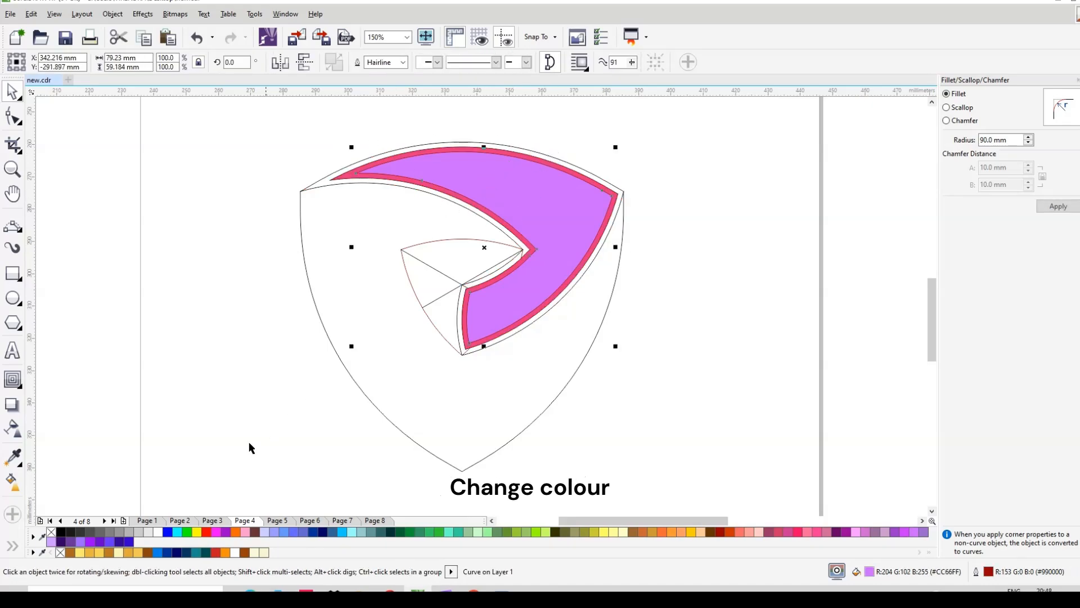
click(61, 532)
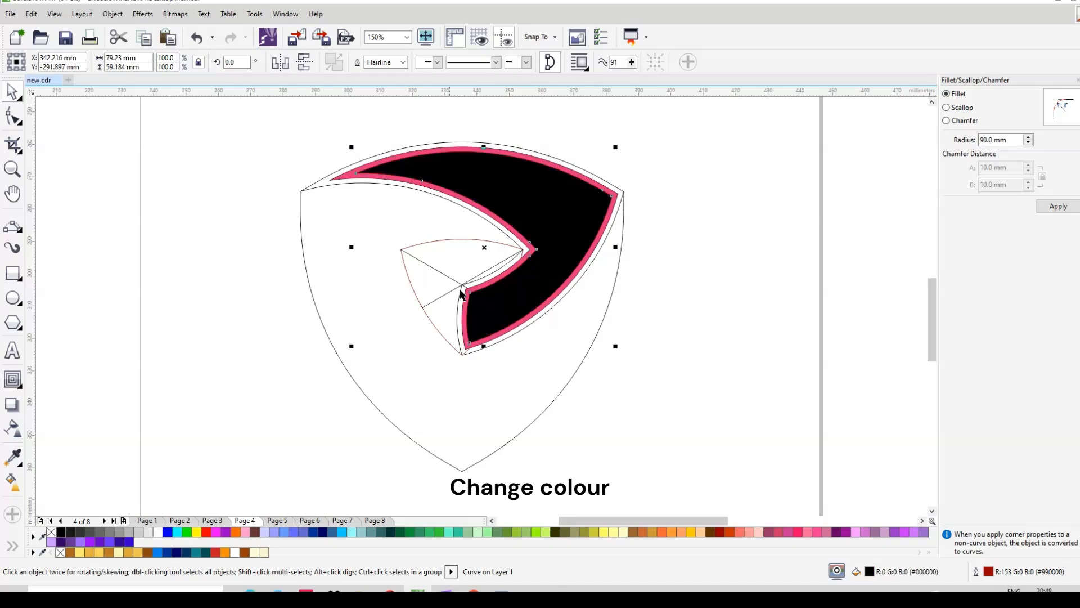
scroll(511, 176, up, 1)
scroll(458, 212, down, 2)
scroll(787, 234, down, 1)
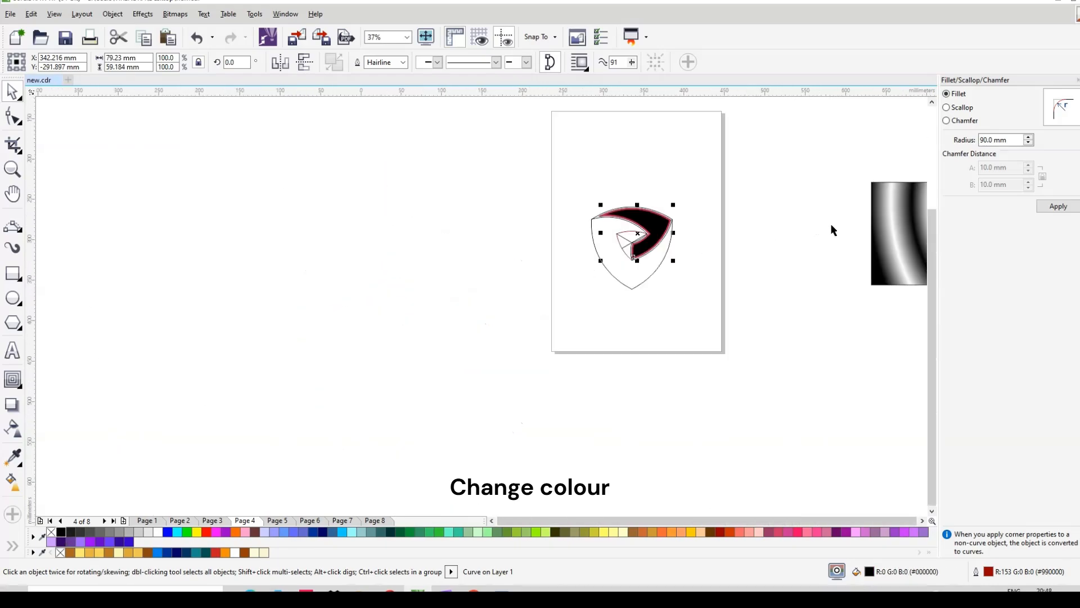
Step: Move the black-and-white gradient square left toward the shield and select its fill start node
click(886, 222)
scroll(776, 194, up, 2)
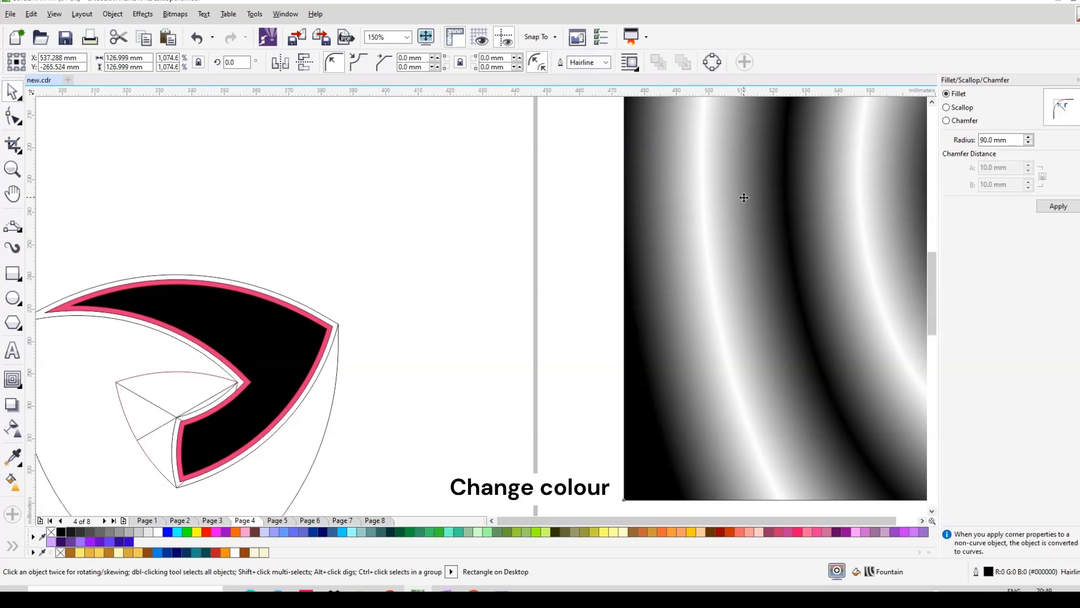
scroll(731, 203, down, 1)
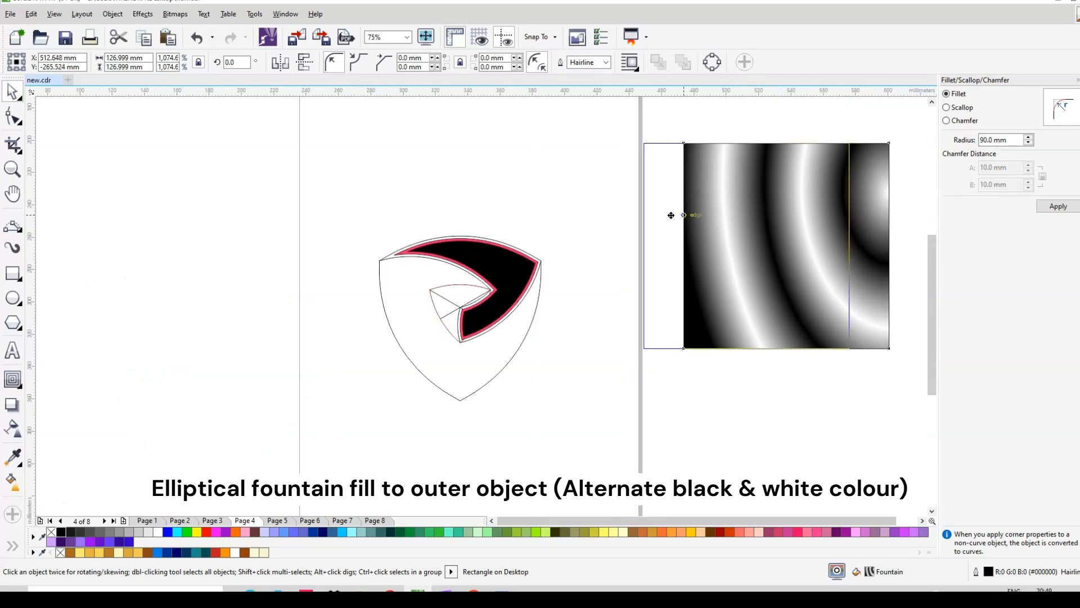
drag(698, 218, 619, 220)
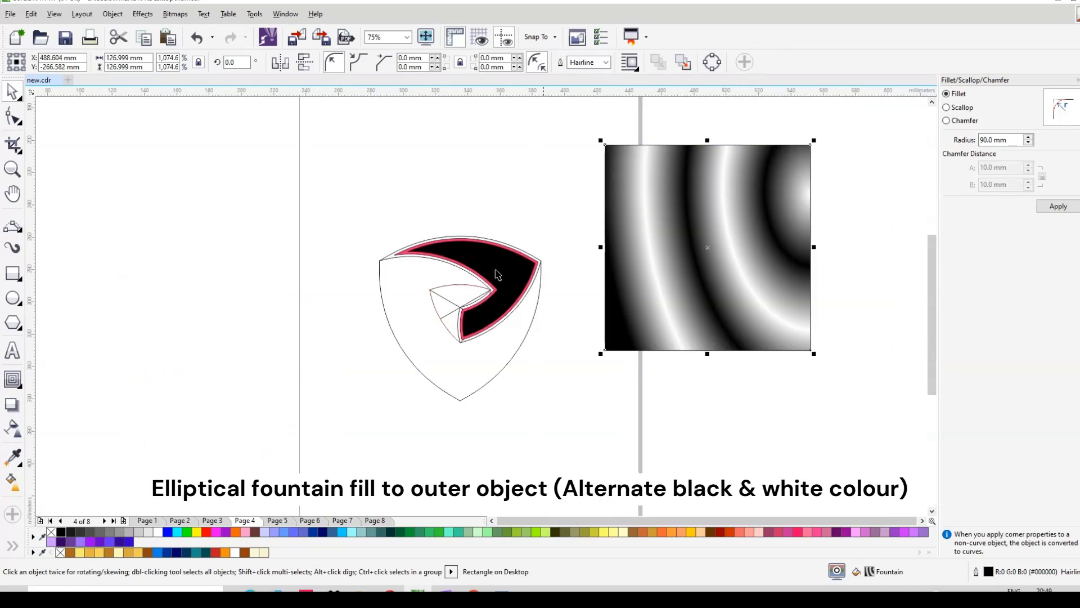
click(12, 480)
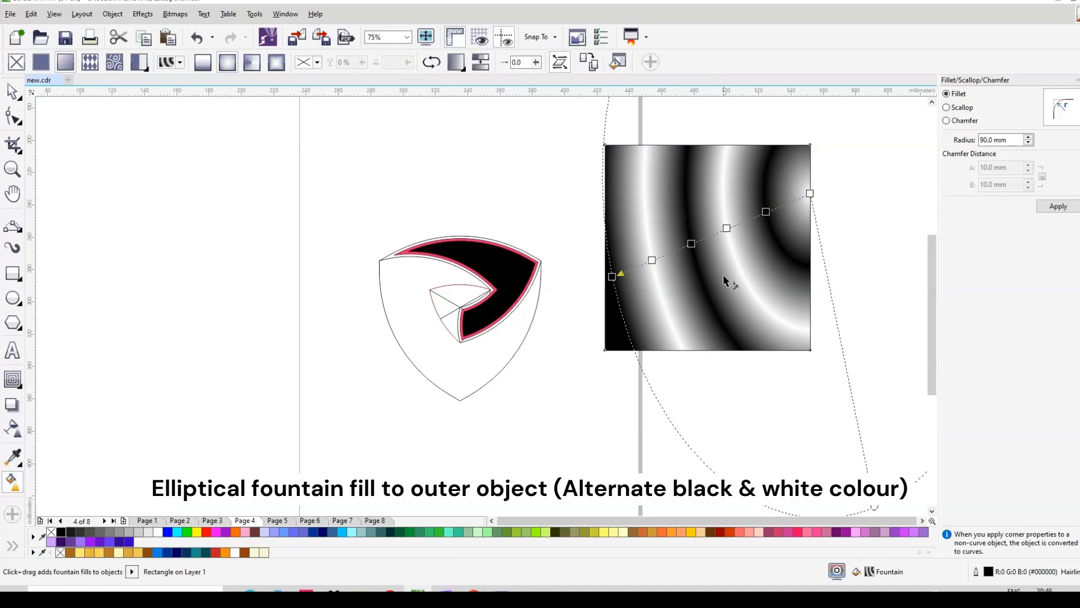
click(612, 276)
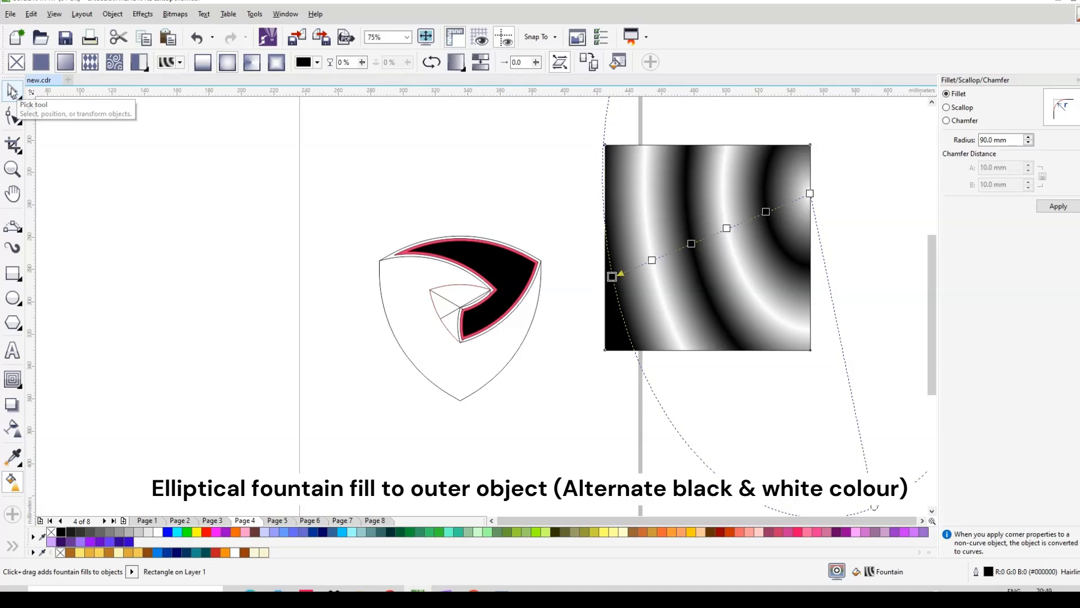
Step: Copy the gradient square's black-white elliptical fountain fill onto the pink rim
click(11, 92)
drag(651, 257, 557, 265)
scroll(538, 260, up, 2)
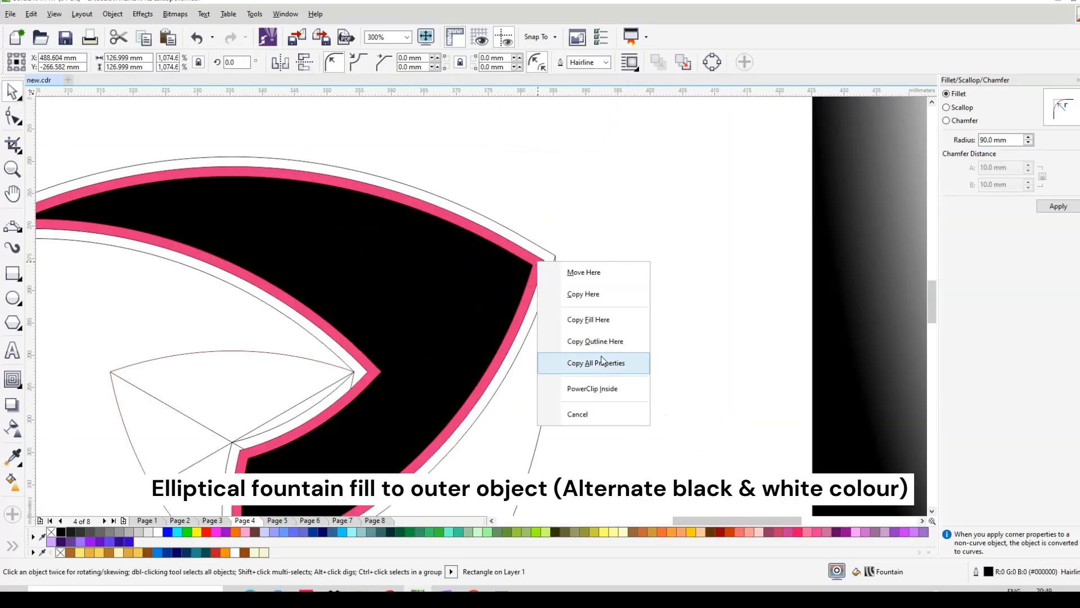
click(588, 316)
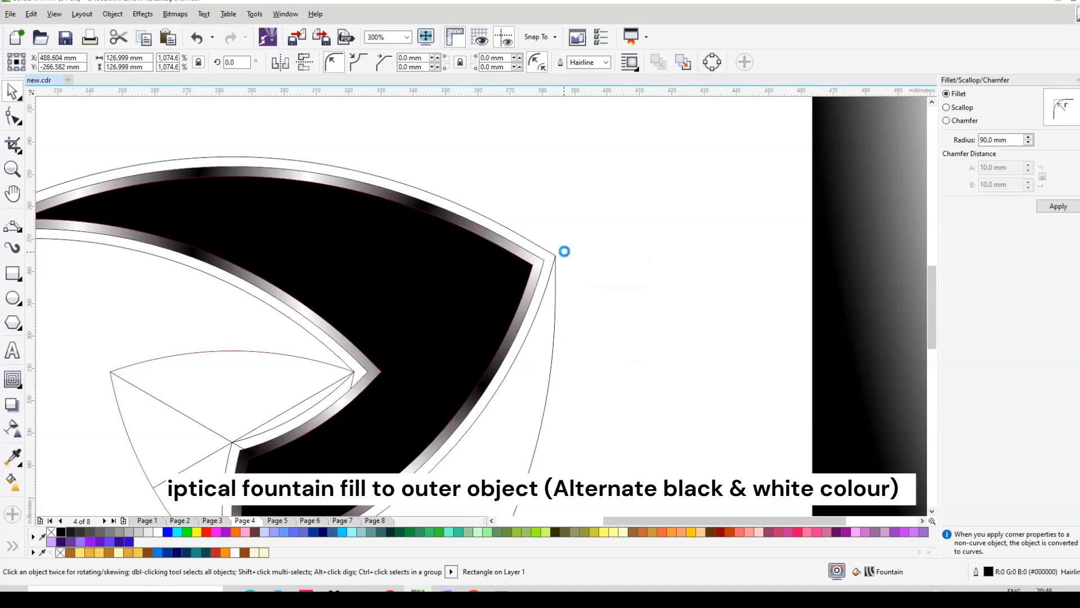
scroll(562, 248, down, 2)
drag(681, 240, 862, 271)
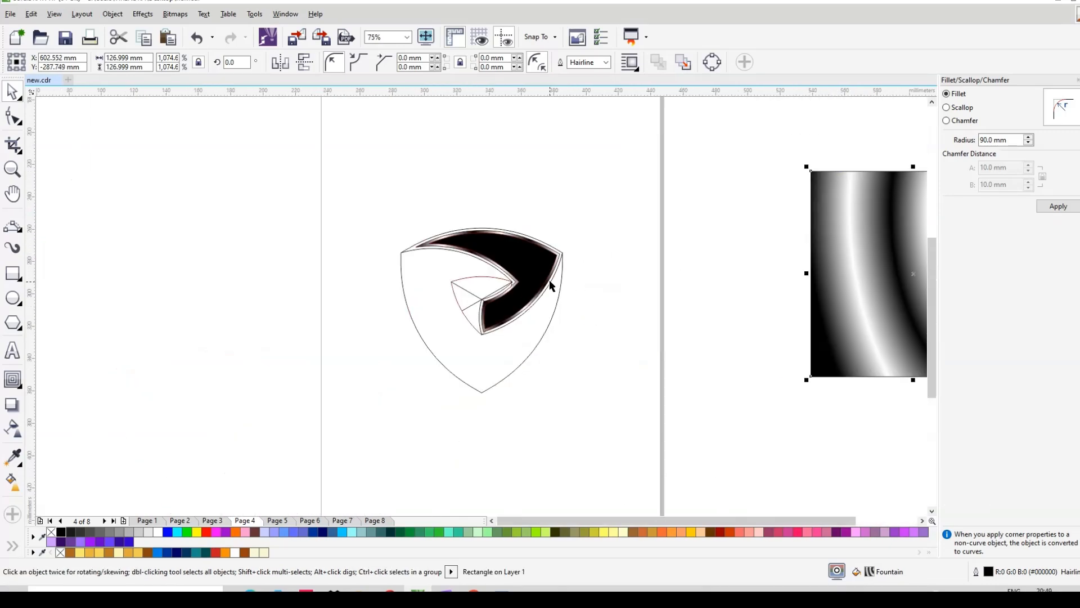
scroll(525, 262, up, 2)
Step: Shrink the rim's radial fountain fill by pulling its end handle inward
click(459, 305)
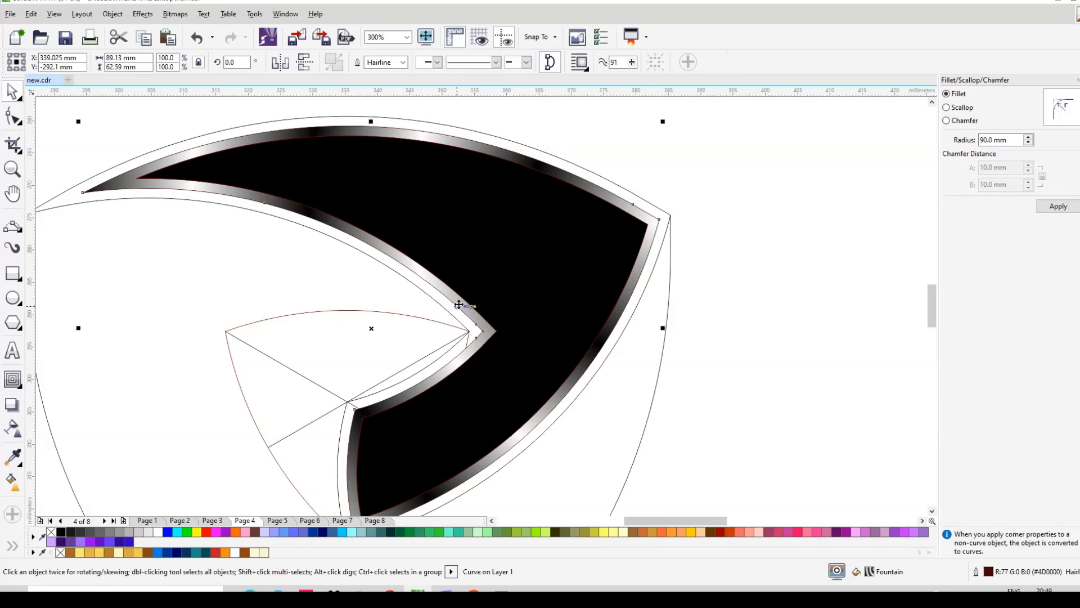
click(11, 481)
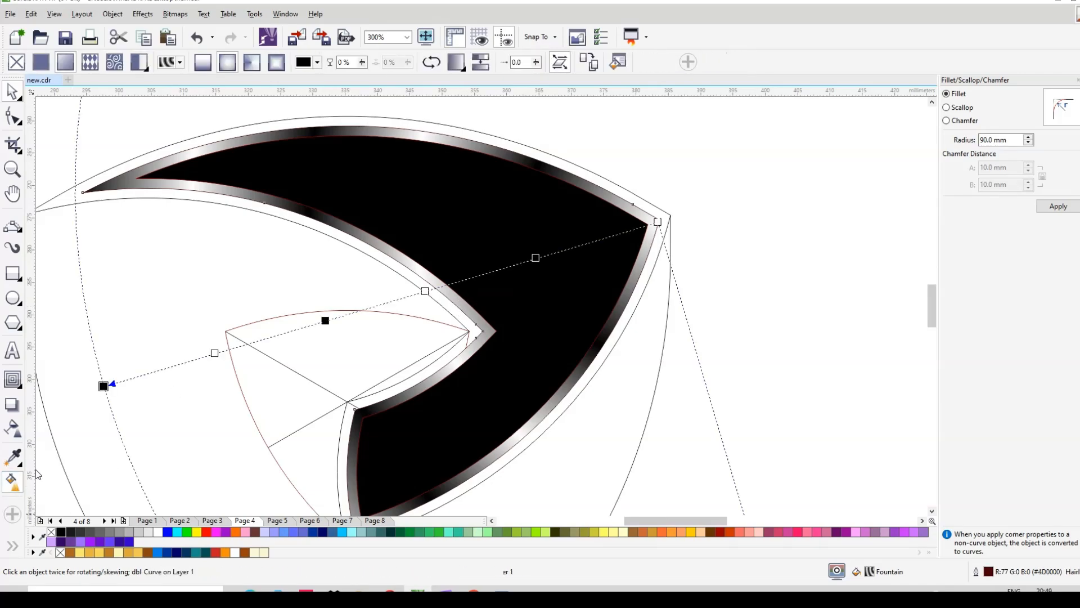
scroll(601, 272, down, 1)
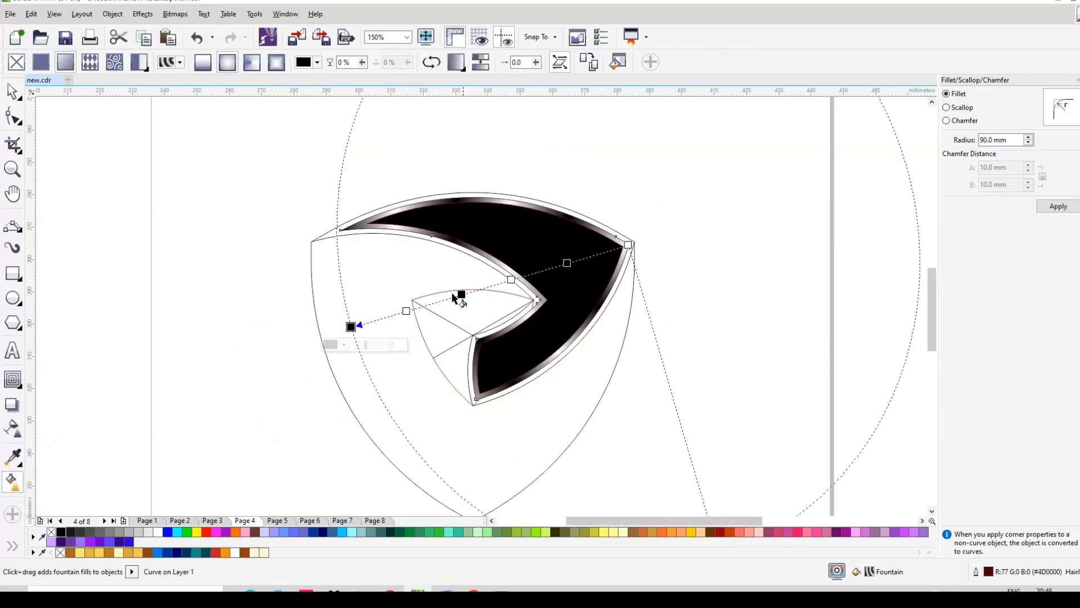
scroll(421, 276, down, 1)
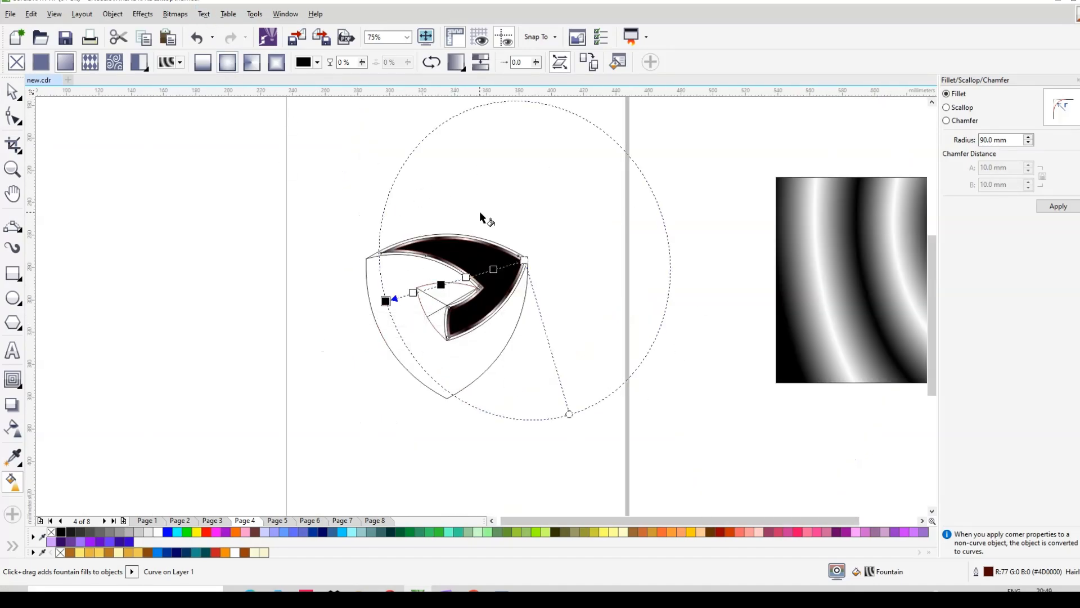
scroll(480, 217, up, 1)
scroll(310, 194, down, 1)
scroll(383, 253, up, 1)
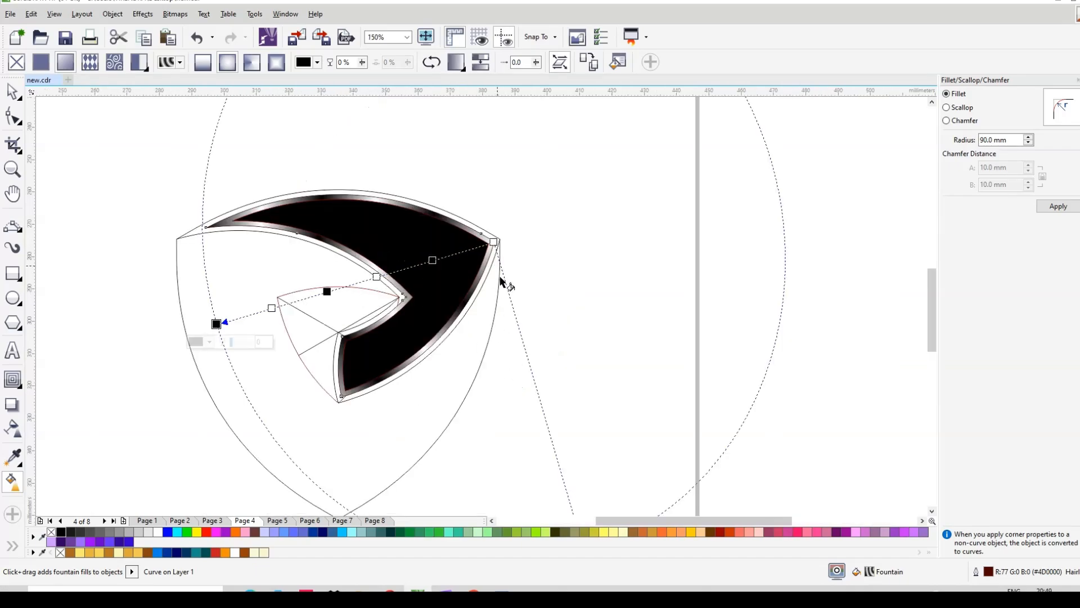
scroll(515, 275, down, 1)
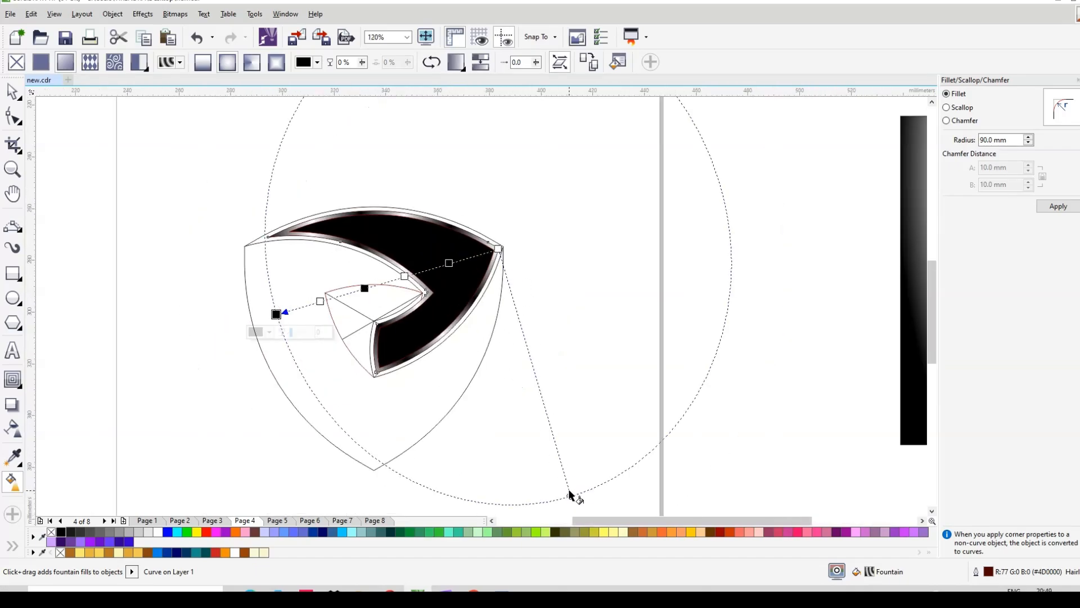
drag(569, 495, 564, 469)
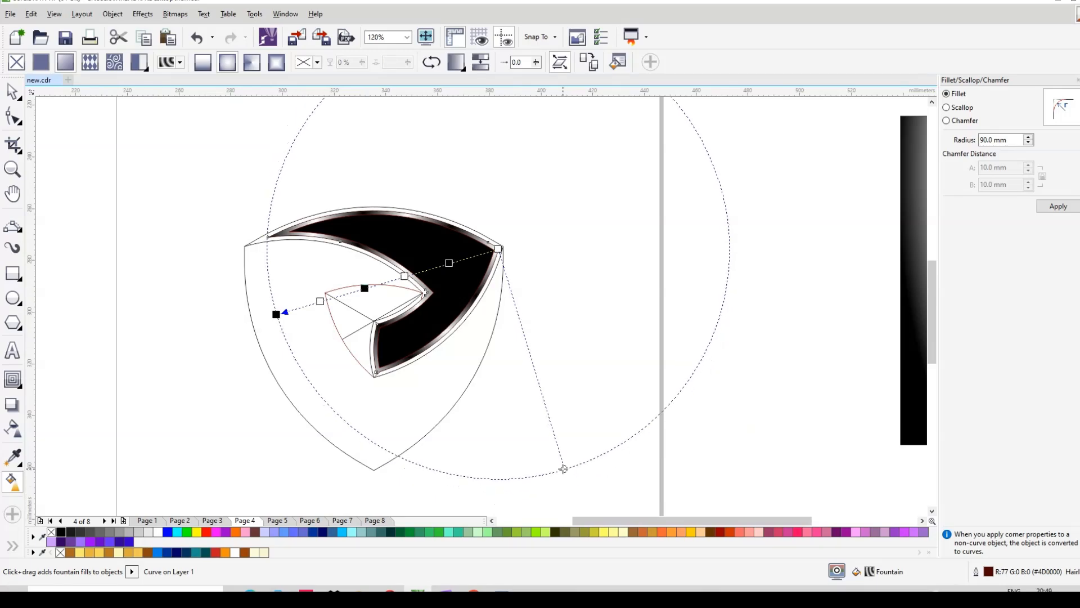
drag(563, 469, 562, 459)
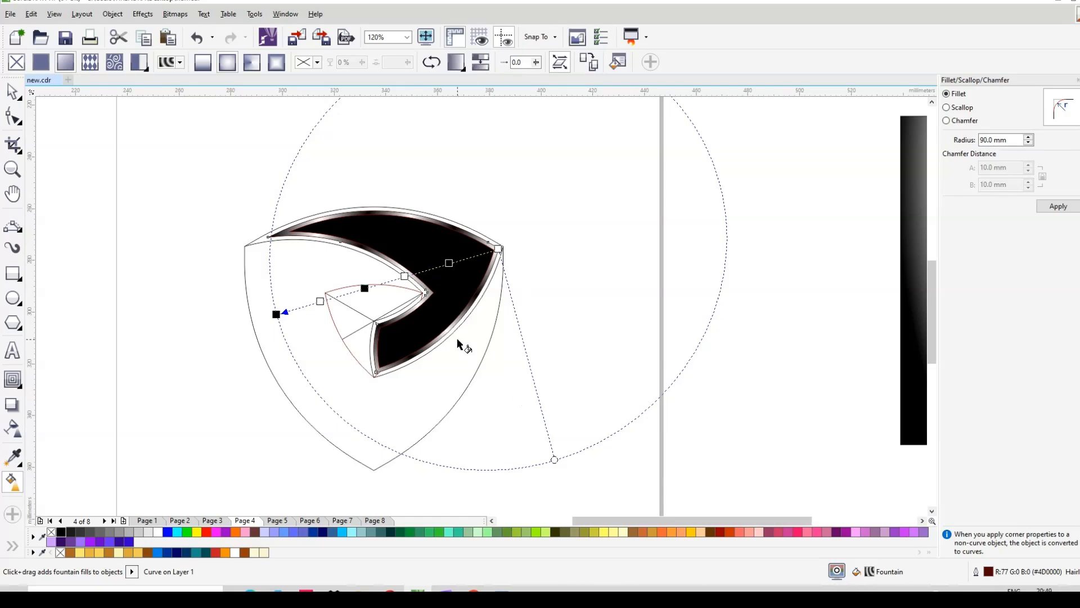
scroll(433, 314, up, 3)
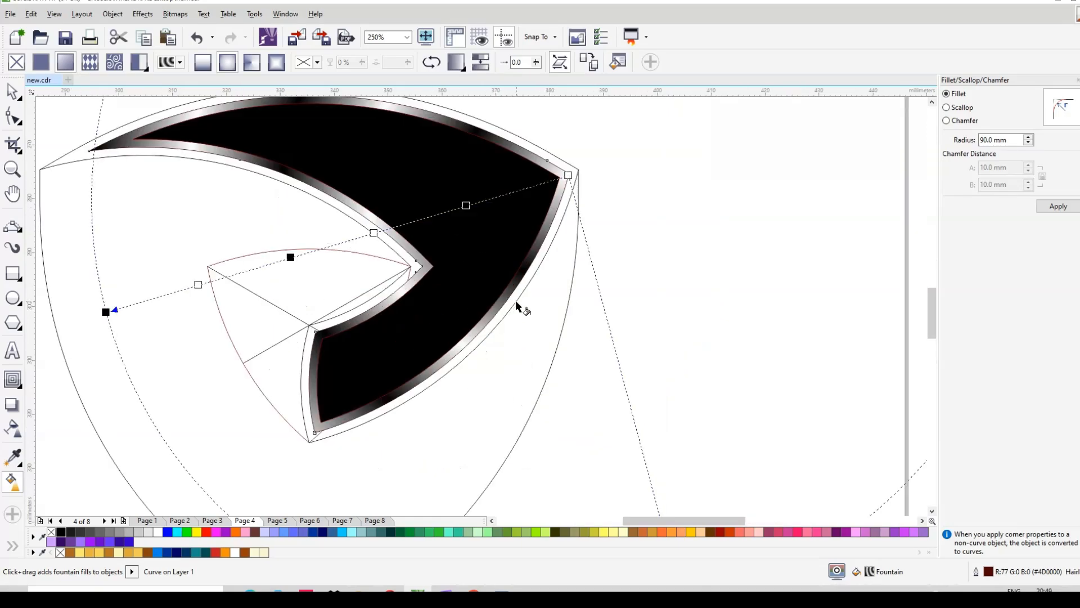
scroll(515, 299, down, 3)
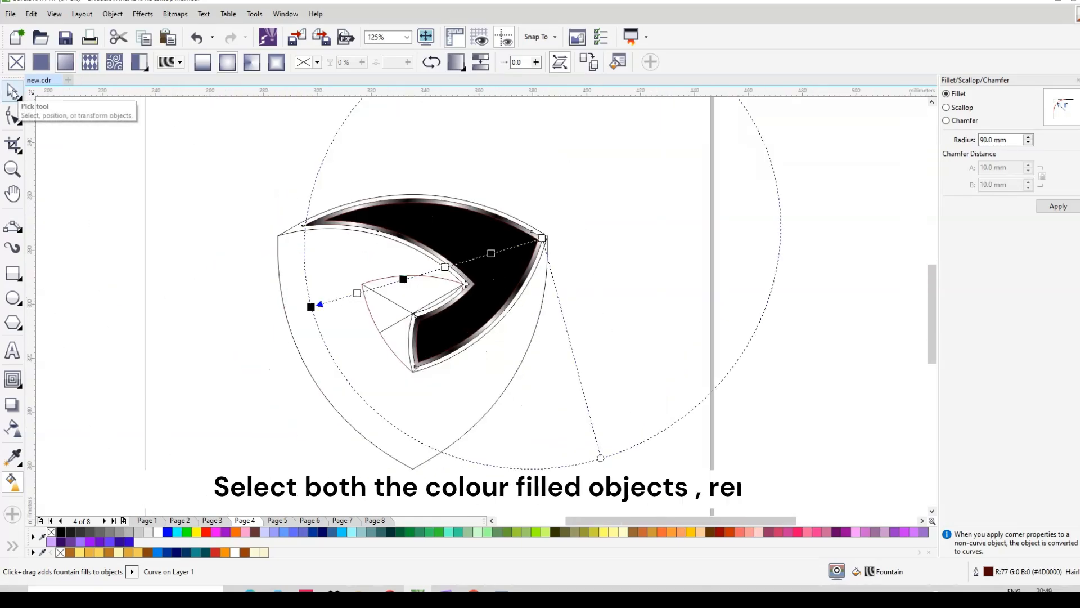
Step: Remove the outlines from the black blade and metallic rim, and group the two shapes
click(13, 93)
click(572, 225)
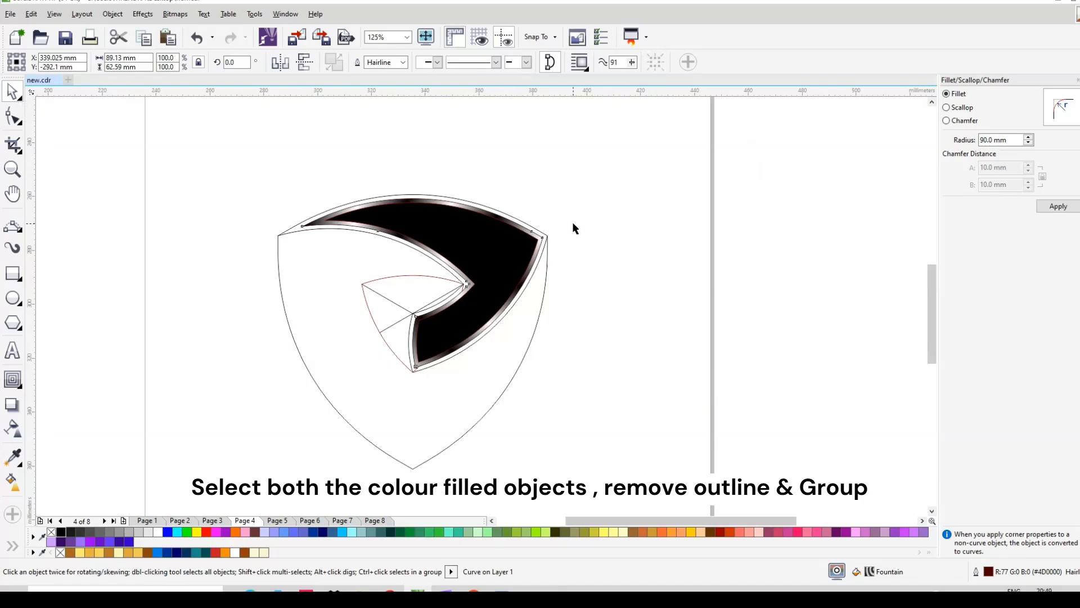
click(500, 218)
shift+click(496, 234)
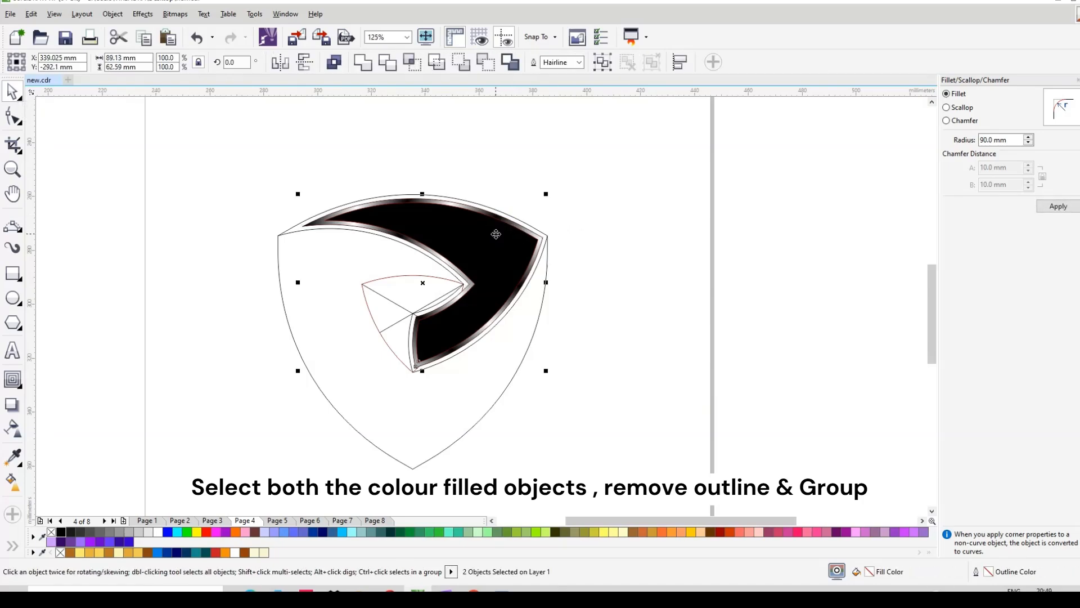
right_click(52, 532)
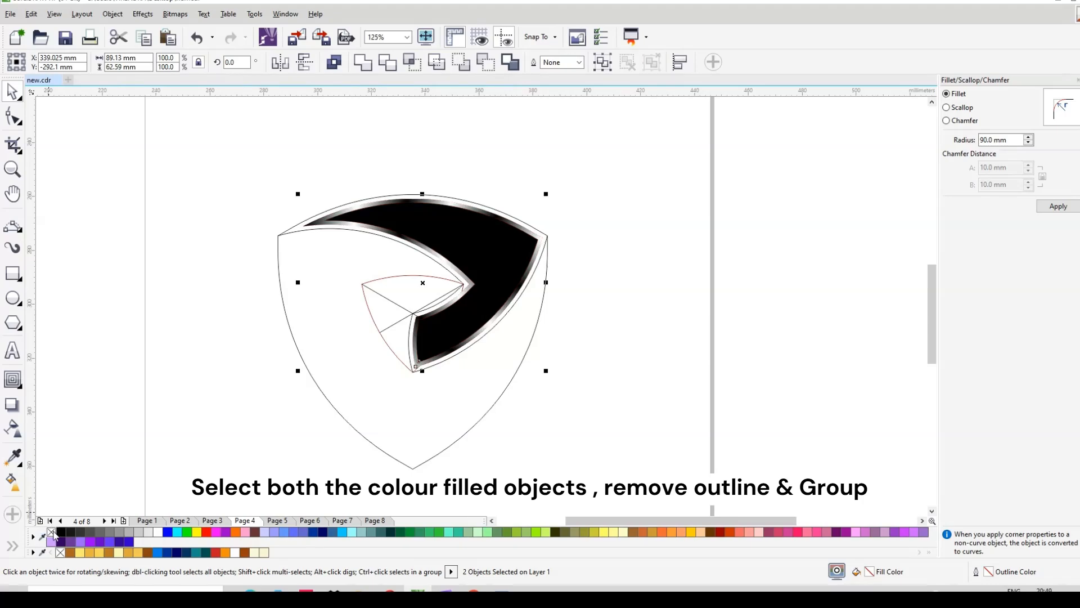
click(603, 62)
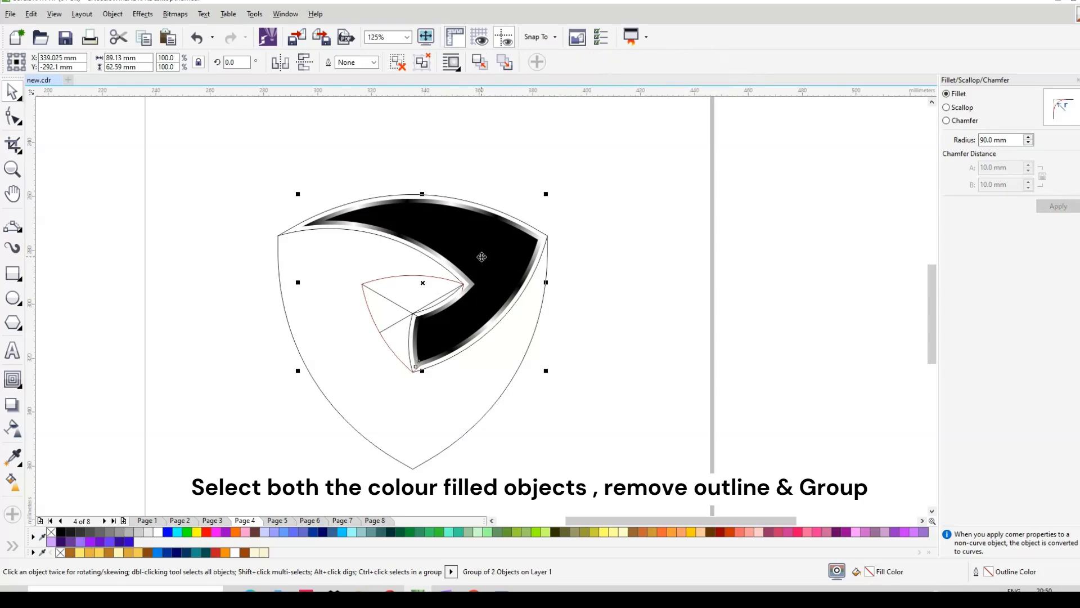
click(482, 257)
Step: Make two 120° rotated copies of the blade around the construction lines' intersection
scroll(434, 298, up, 2)
scroll(405, 270, up, 2)
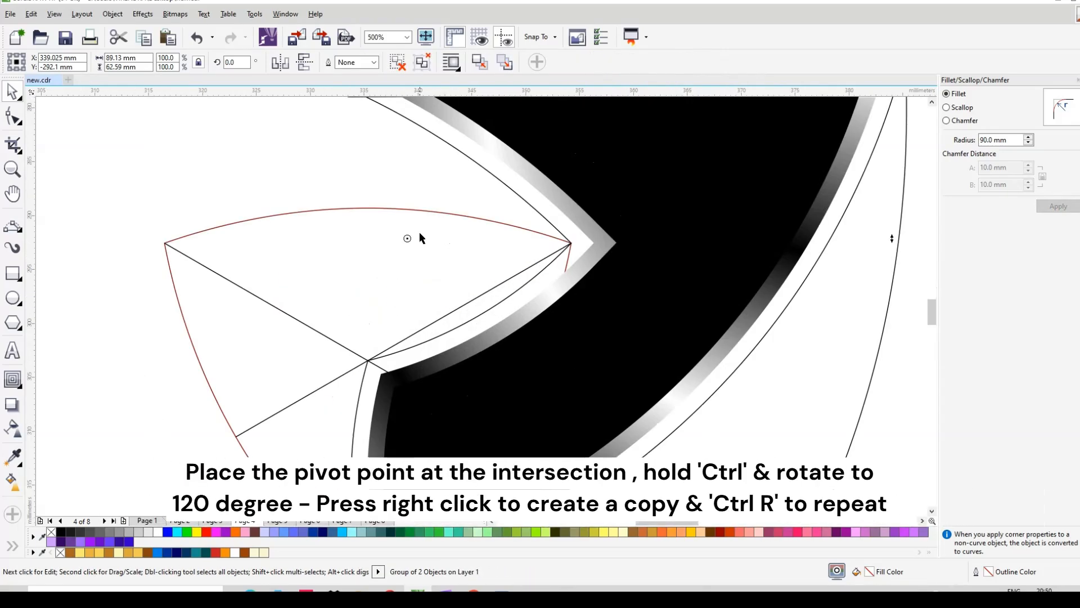
drag(367, 364, 368, 361)
scroll(456, 260, down, 4)
scroll(489, 236, up, 2)
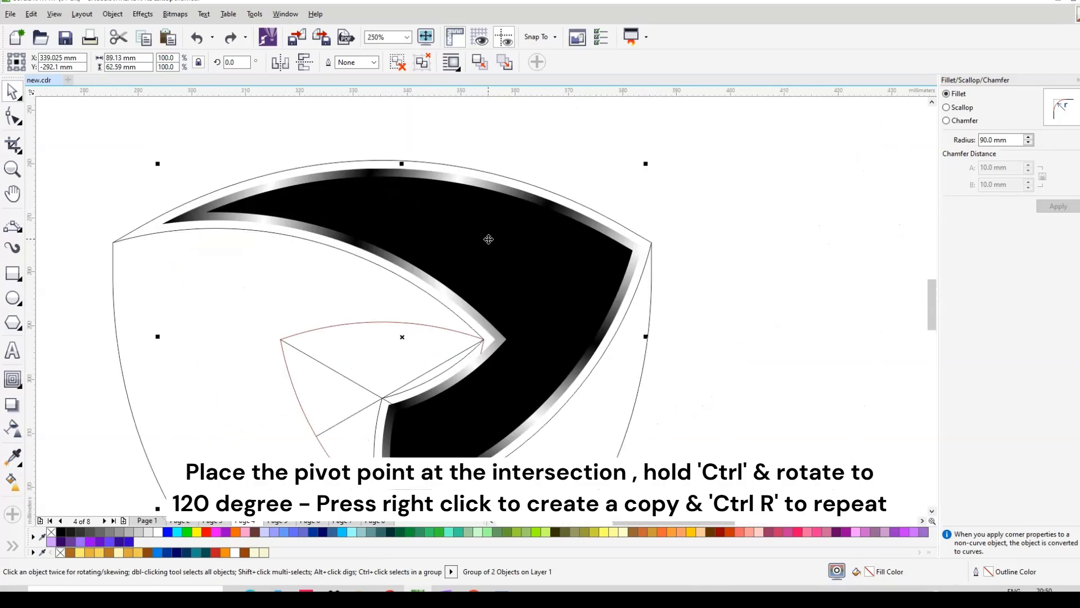
scroll(519, 213, down, 1)
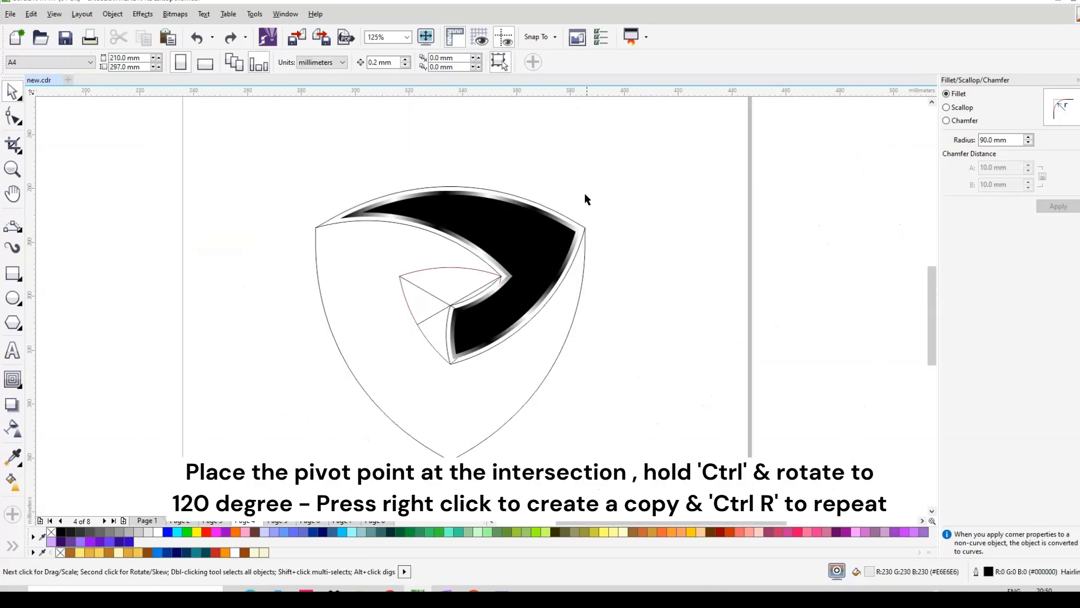
drag(586, 191, 321, 254)
right_click(321, 253)
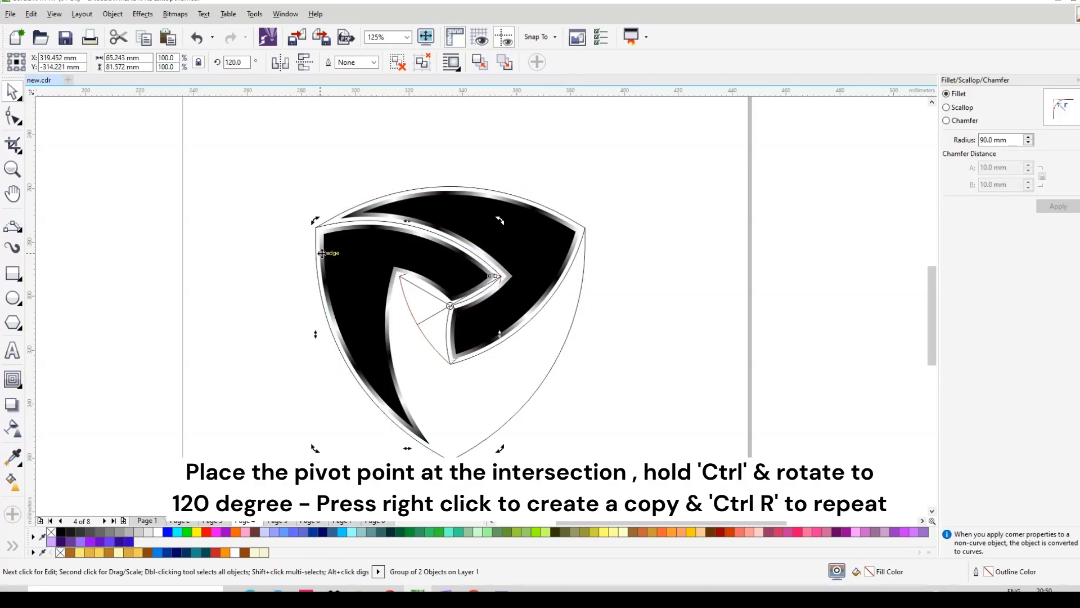
key(ctrl+r)
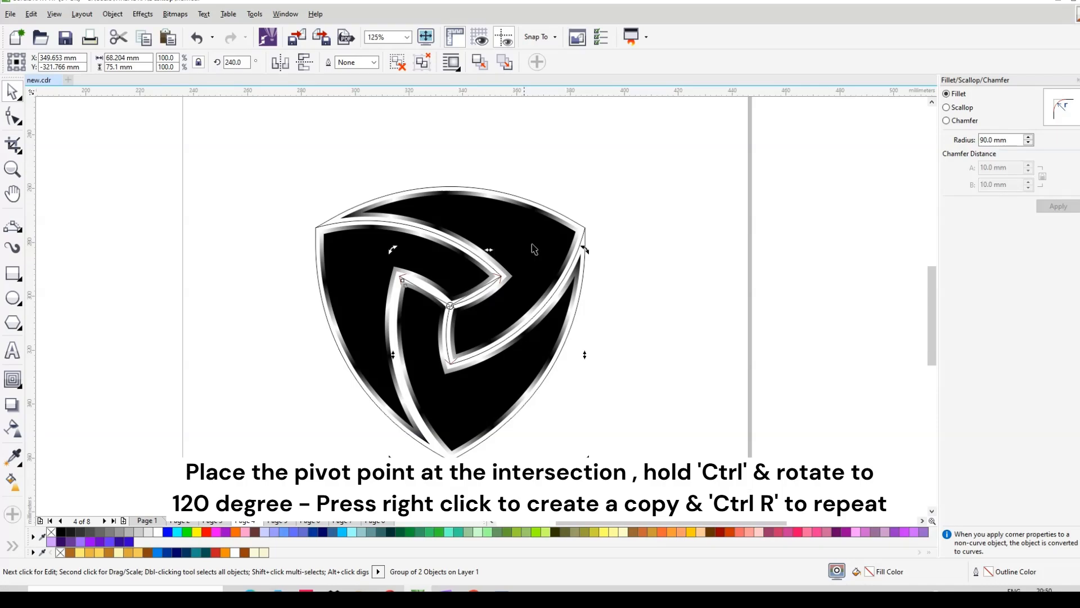
Step: Move the three blades aside and delete the leftover construction outline
click(656, 185)
click(486, 387)
shift+click(502, 298)
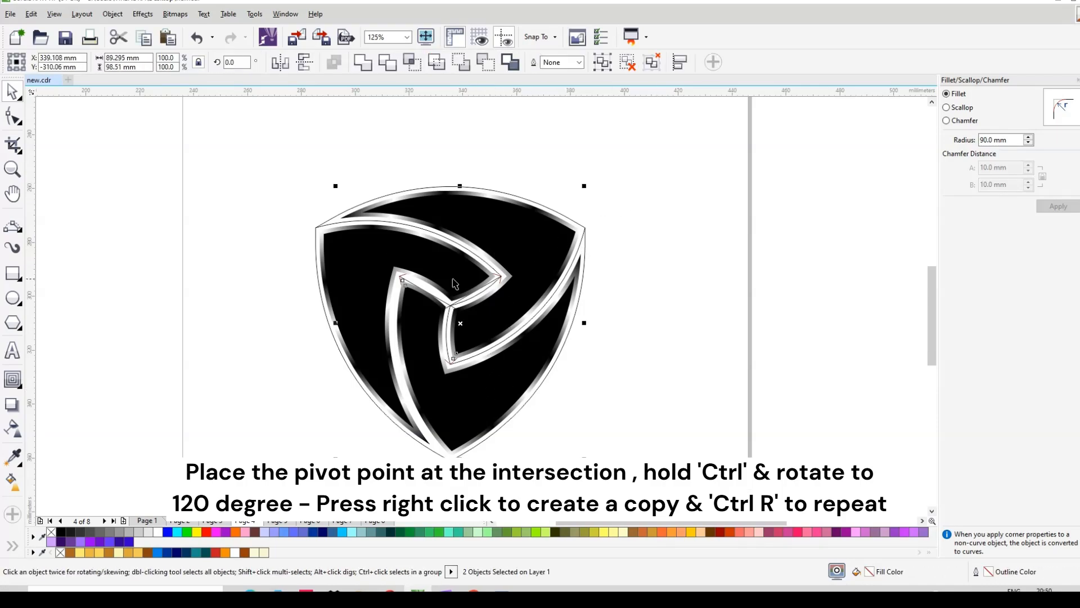
shift+click(453, 279)
scroll(448, 264, down, 2)
drag(449, 266, 488, 185)
drag(346, 227, 527, 336)
key(Delete)
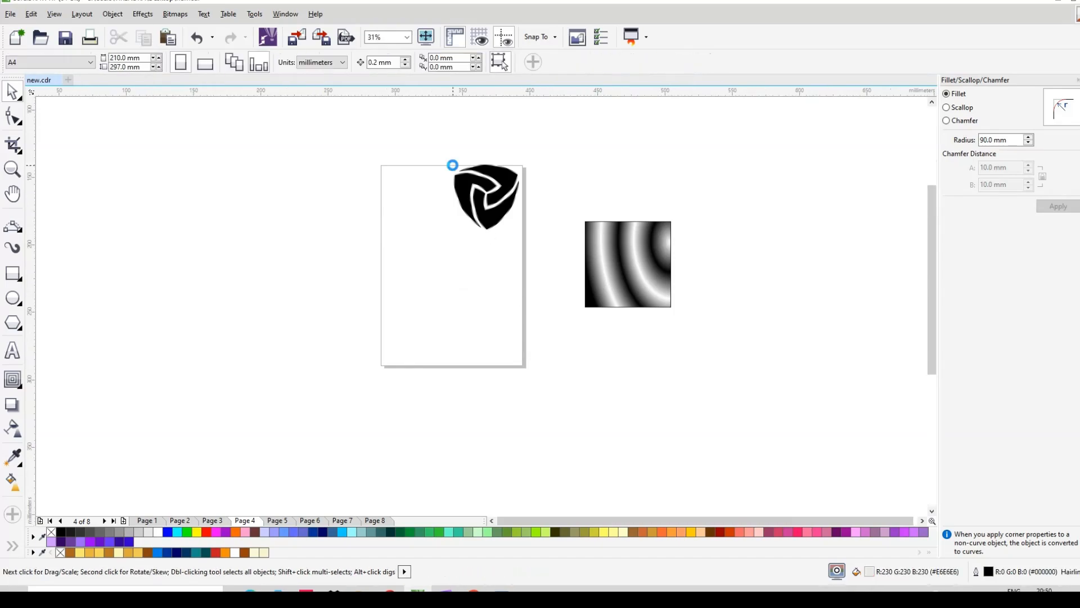
Step: Group the three blades into one logo and move it onto the landscape page
scroll(453, 168, up, 2)
drag(454, 169, 801, 472)
scroll(562, 251, down, 1)
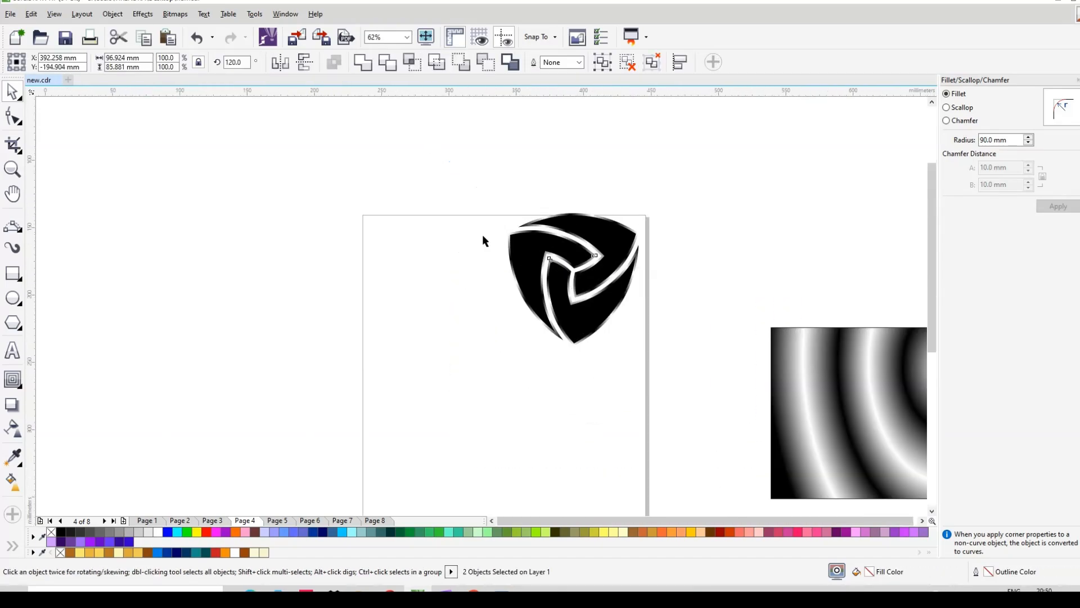
key(ctrl+g)
scroll(553, 133, down, 2)
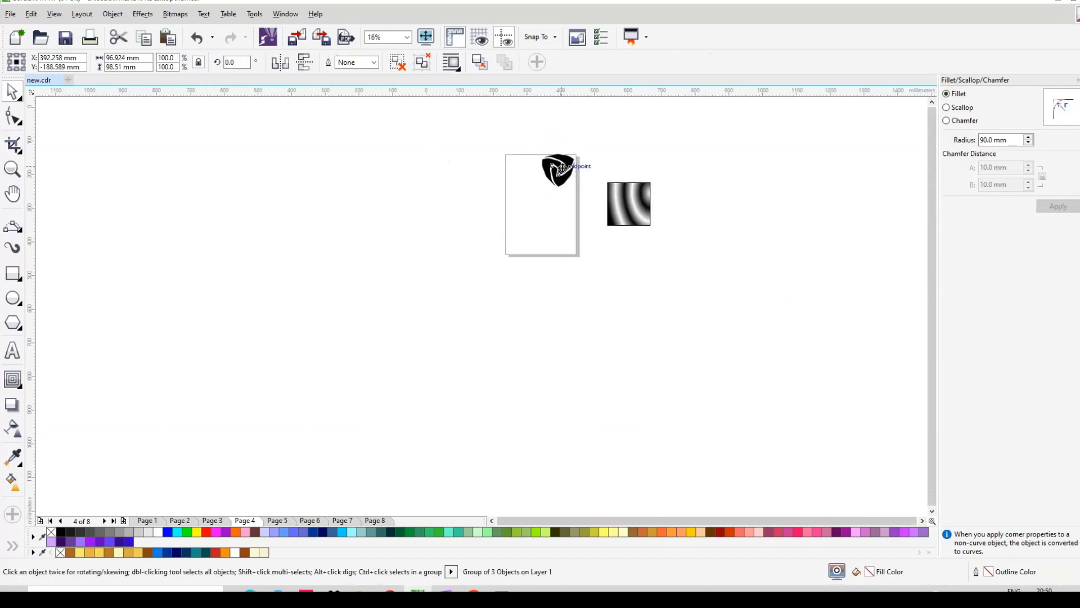
scroll(557, 171, up, 2)
drag(560, 170, 486, 311)
Step: Delete the black-and-white gradient sample rectangle
click(827, 341)
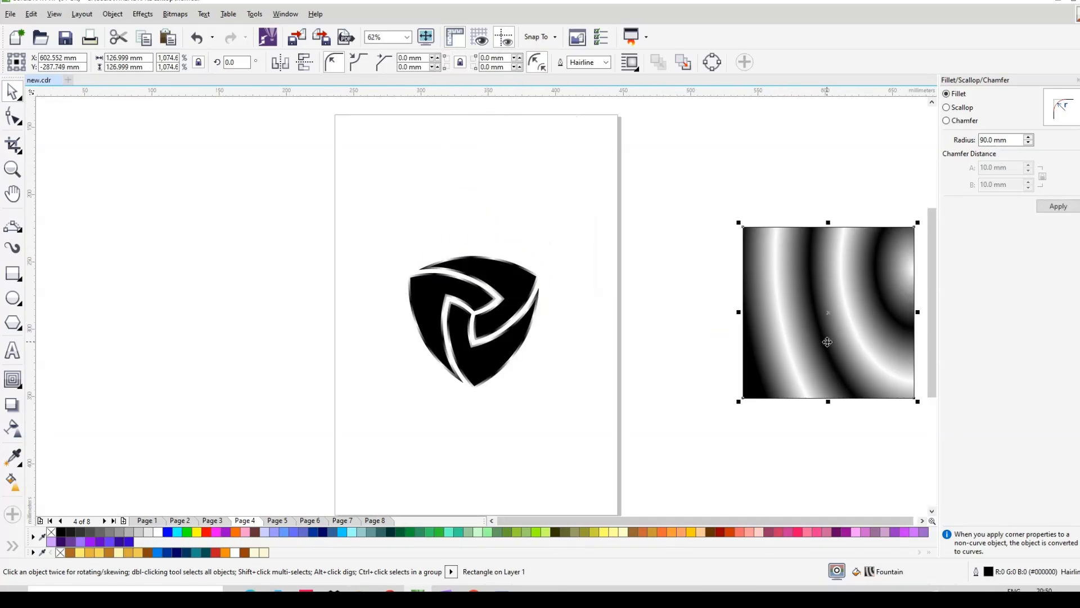
key(Delete)
scroll(494, 263, down, 1)
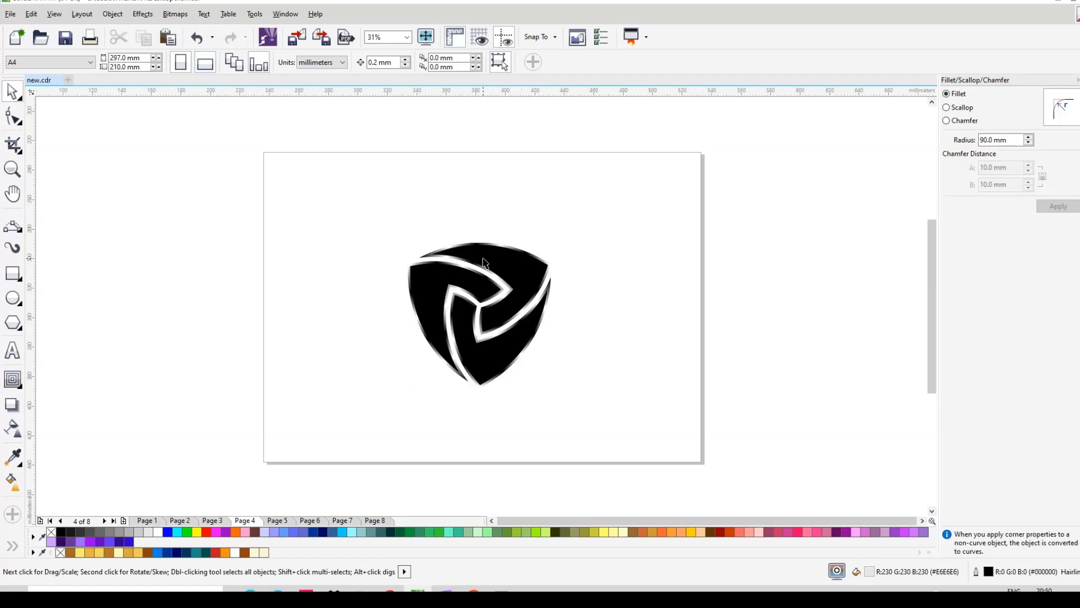
click(13, 273)
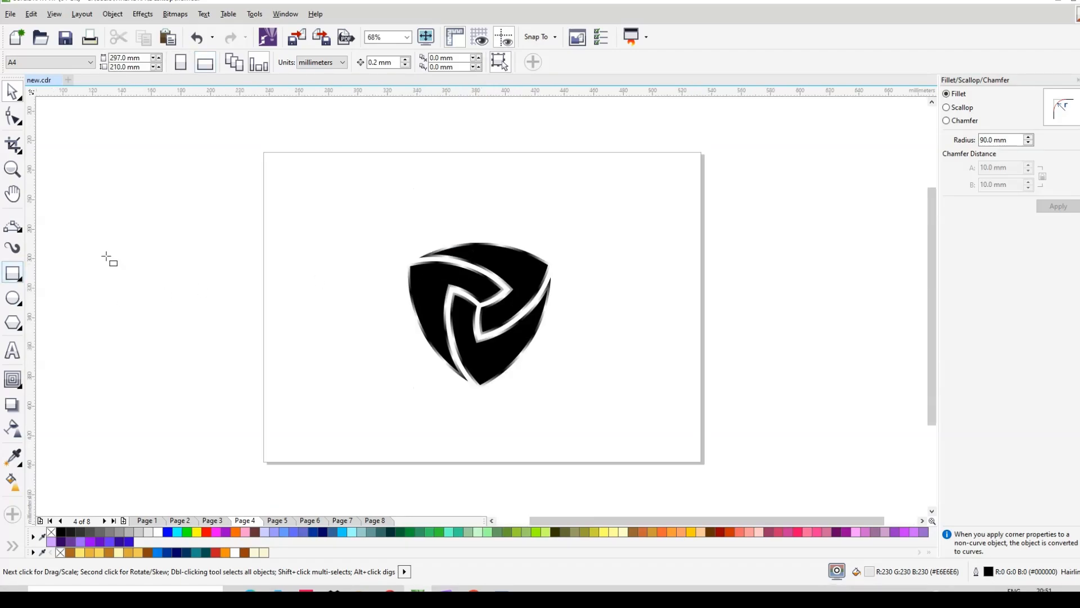
scroll(485, 212, down, 2)
Step: Draw a large page-covering rectangle filled 50% Black grey behind the logo group
drag(176, 135, 797, 461)
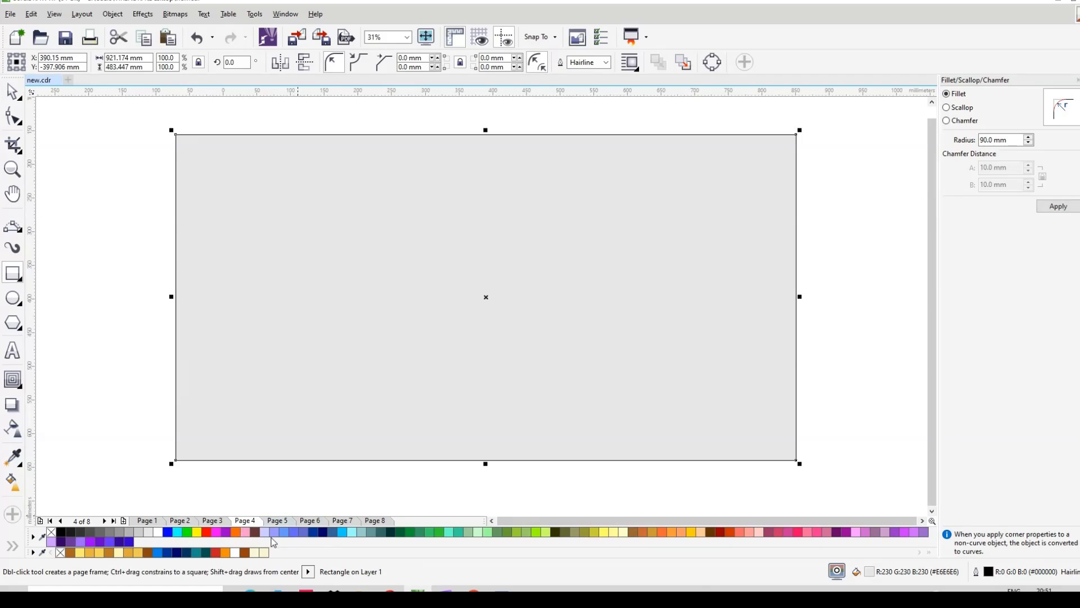
click(108, 532)
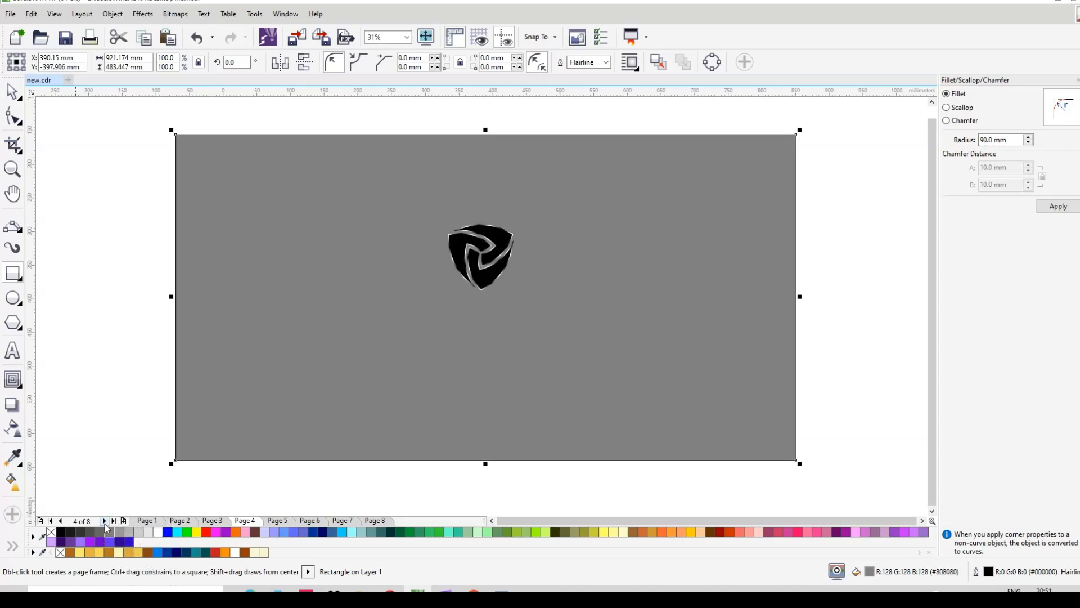
click(13, 91)
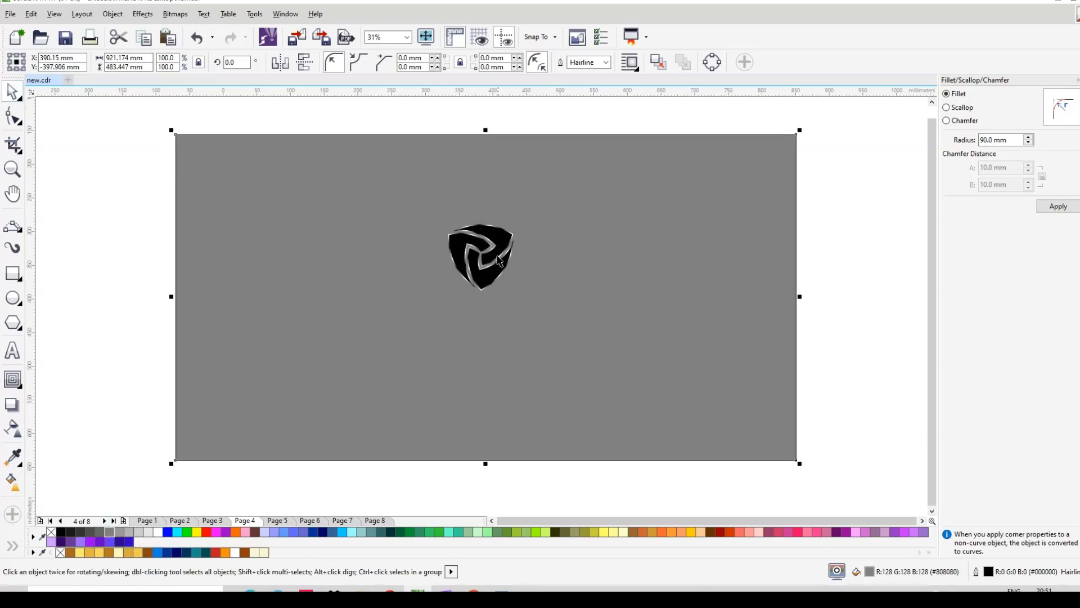
scroll(494, 258, up, 3)
click(517, 284)
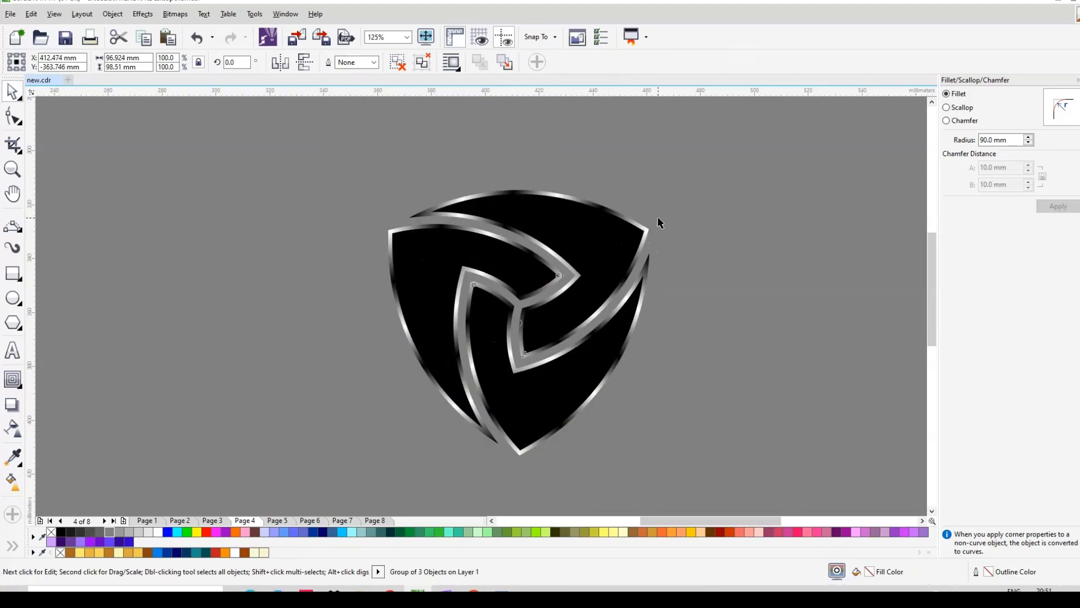
click(703, 235)
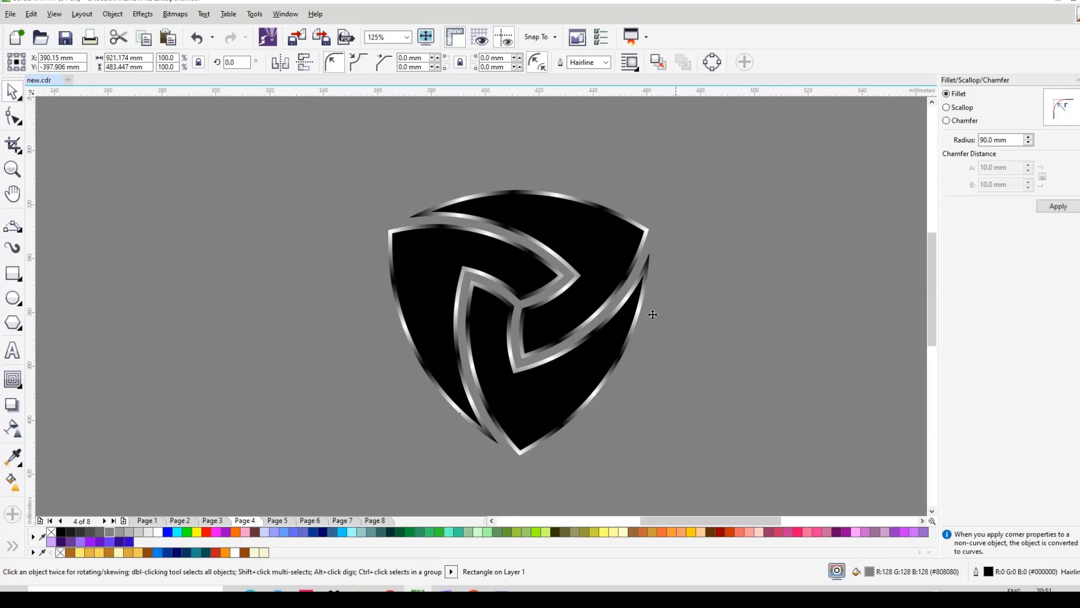
scroll(555, 344, up, 1)
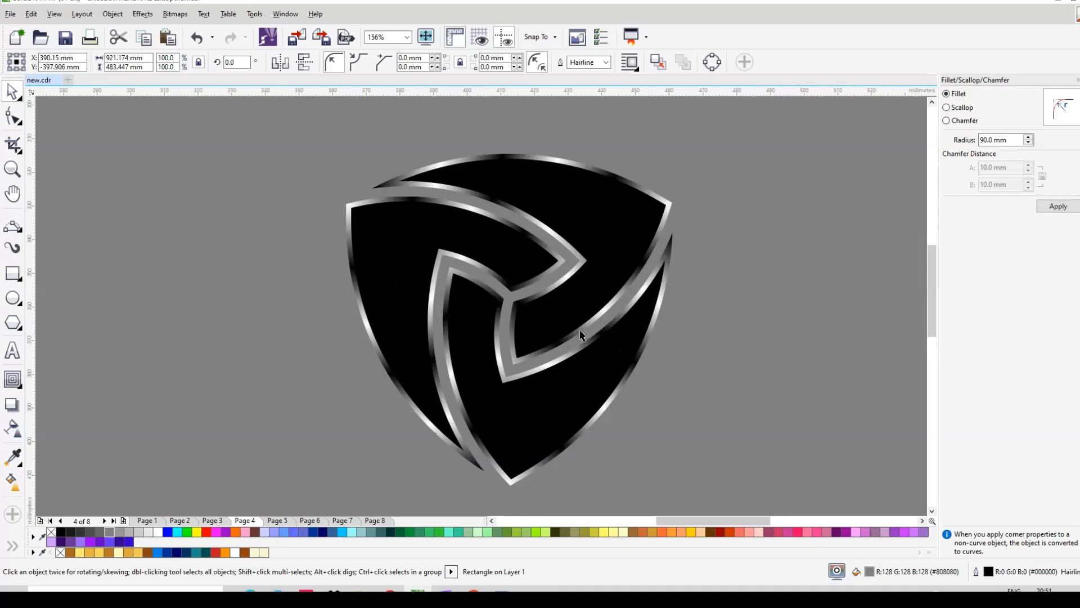
click(784, 298)
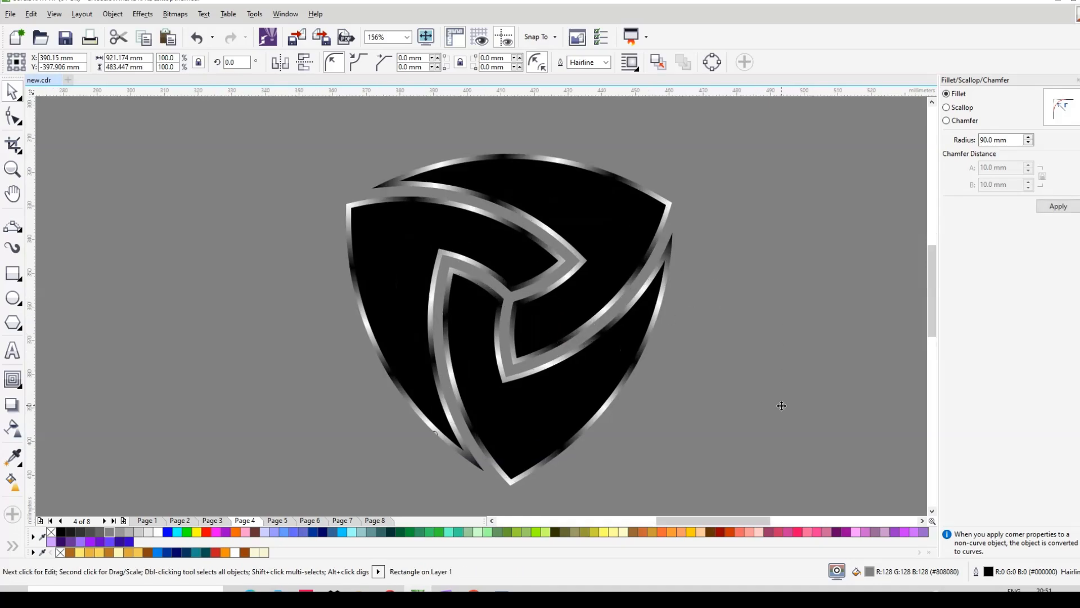